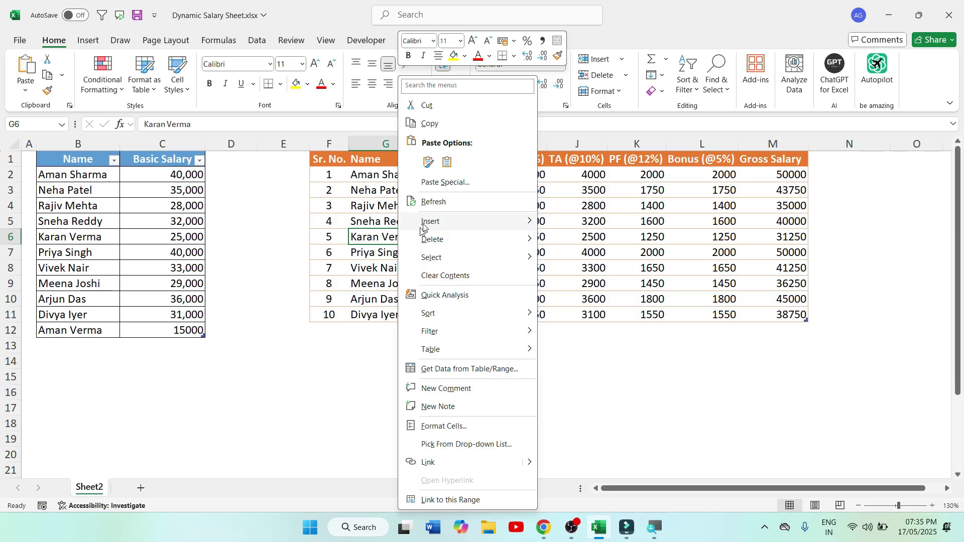
# Refresh the gross salary output table so it picks up the employee added in row 12 of the input table
pyautogui.click(431, 201)
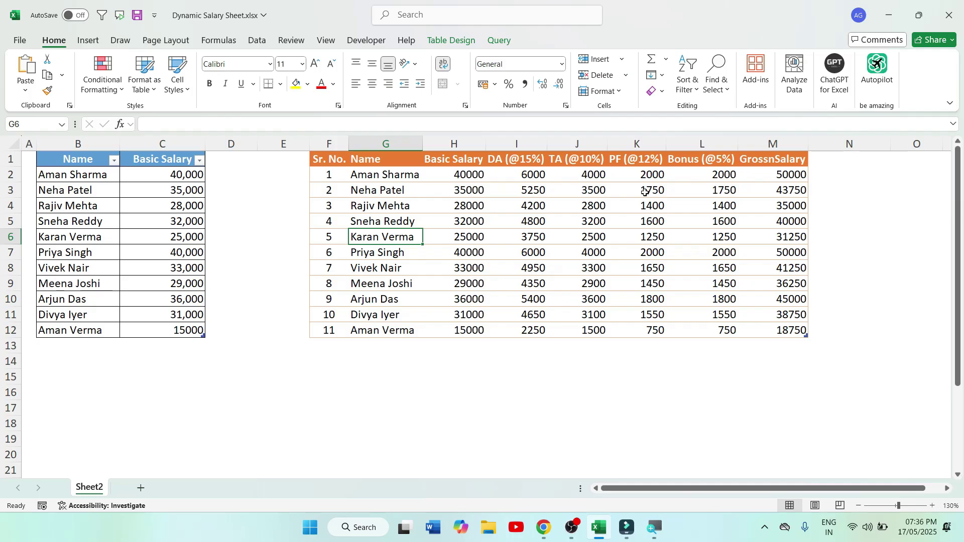
pyautogui.click(792, 326)
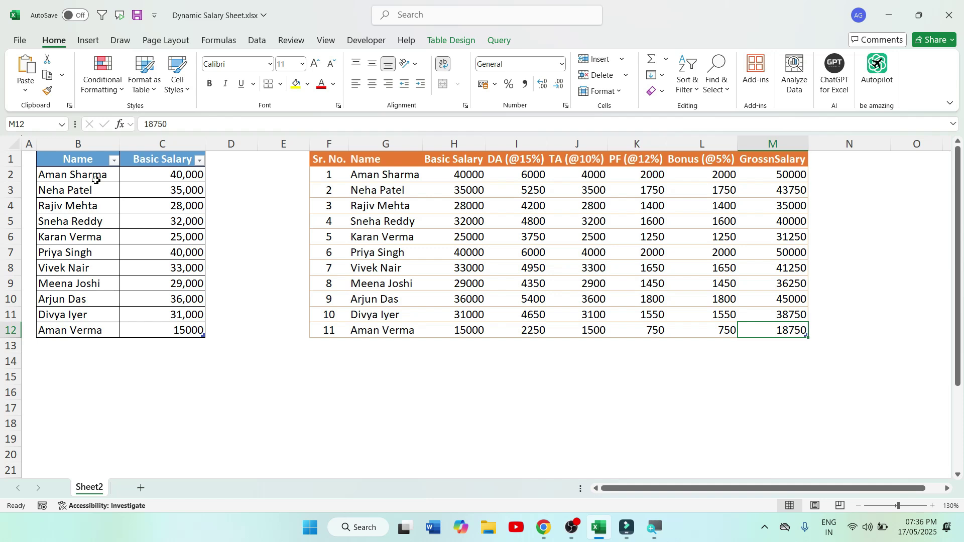
# Set the basic salary in cell C3 to 50000 and refresh the gross salary output table
pyautogui.click(179, 190)
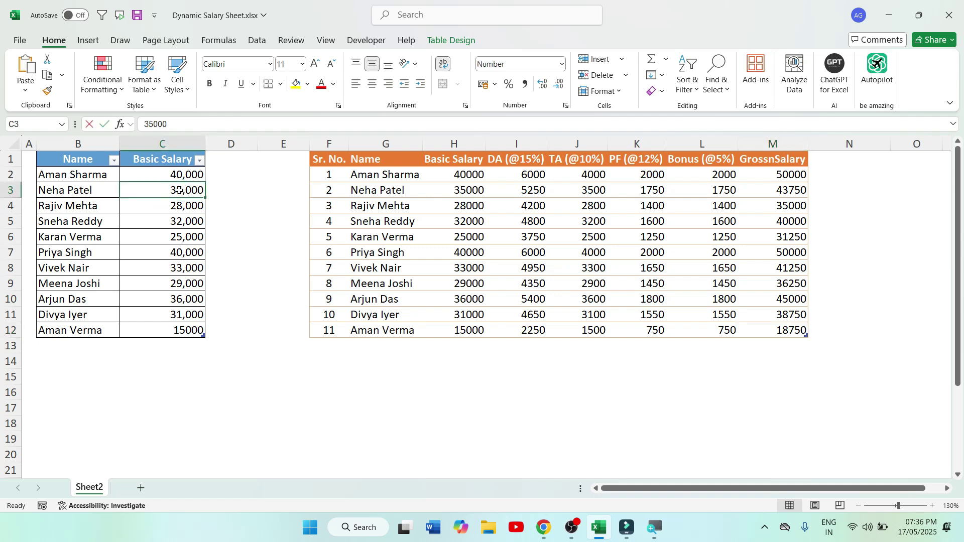
pyautogui.write('50000')
pyautogui.press('Return')
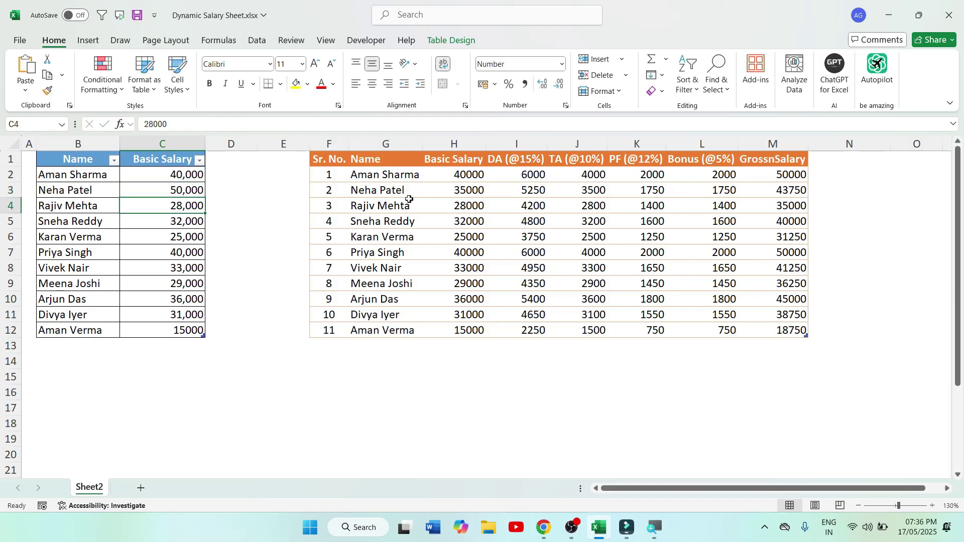
pyautogui.click(393, 192)
pyautogui.rightClick(392, 190)
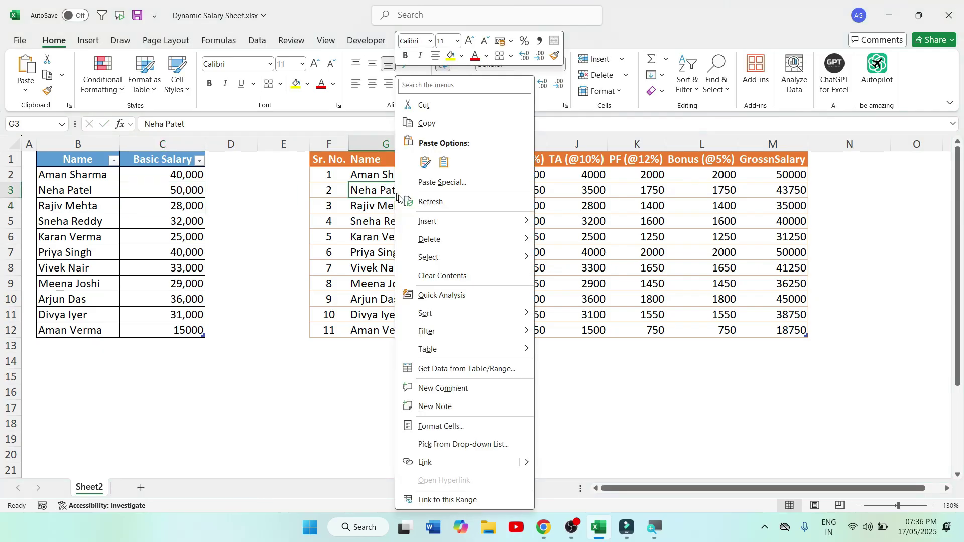
pyautogui.click(428, 203)
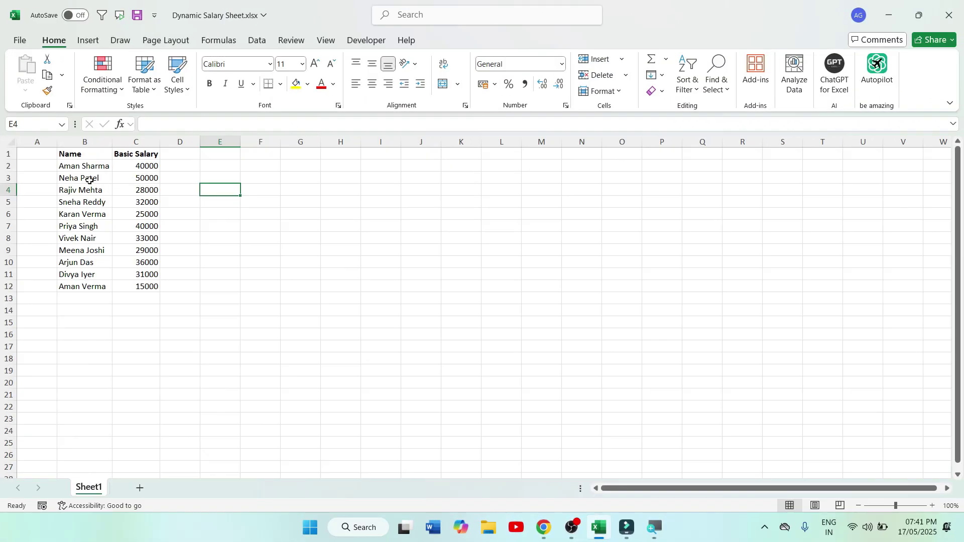
# Convert the Name and Basic Salary data in B1:C12 into a table with headers
pyautogui.moveTo(81, 157); pyautogui.dragTo(75, 274)
pyautogui.moveTo(125, 154); pyautogui.dragTo(138, 287)
pyautogui.click(126, 215)
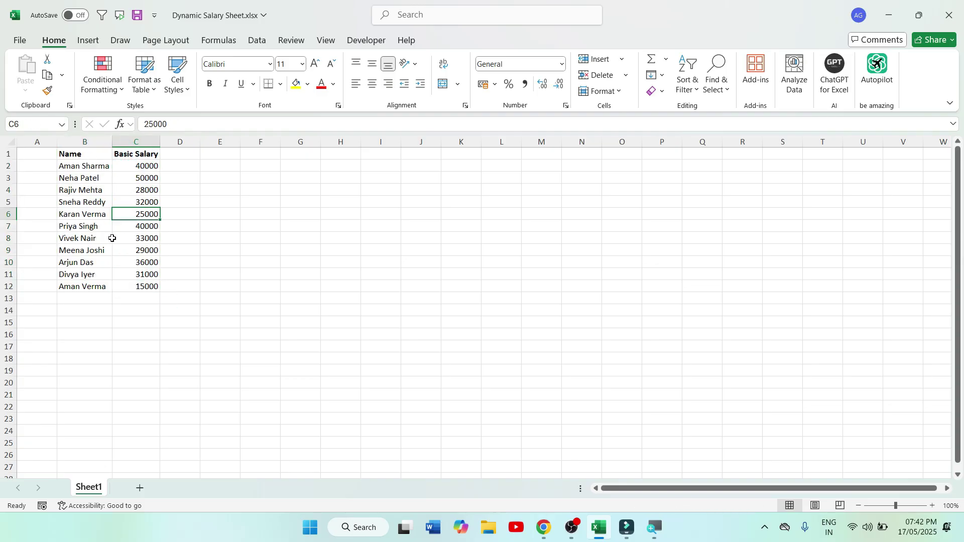
pyautogui.click(93, 203)
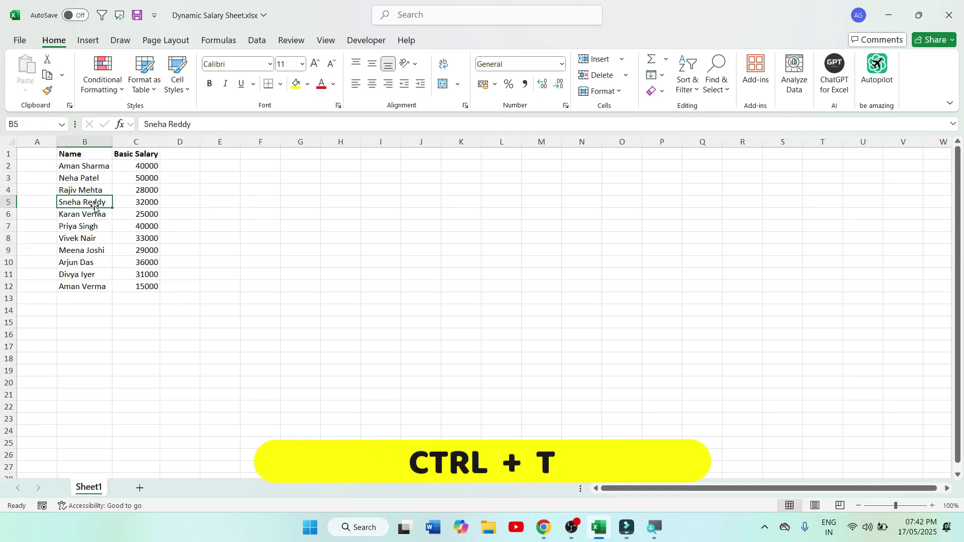
pyautogui.hotkey('ctrl', 't')
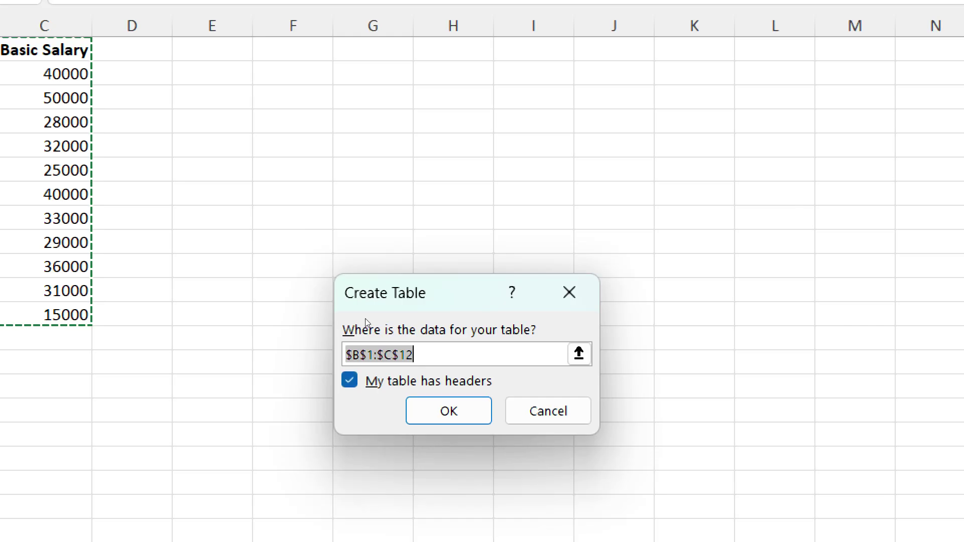
pyautogui.press('Return')
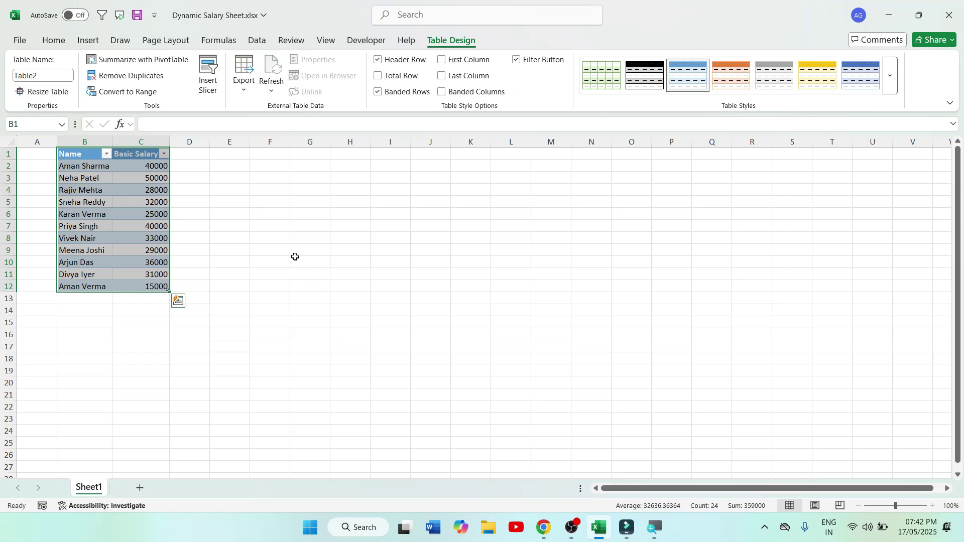
pyautogui.click(227, 210)
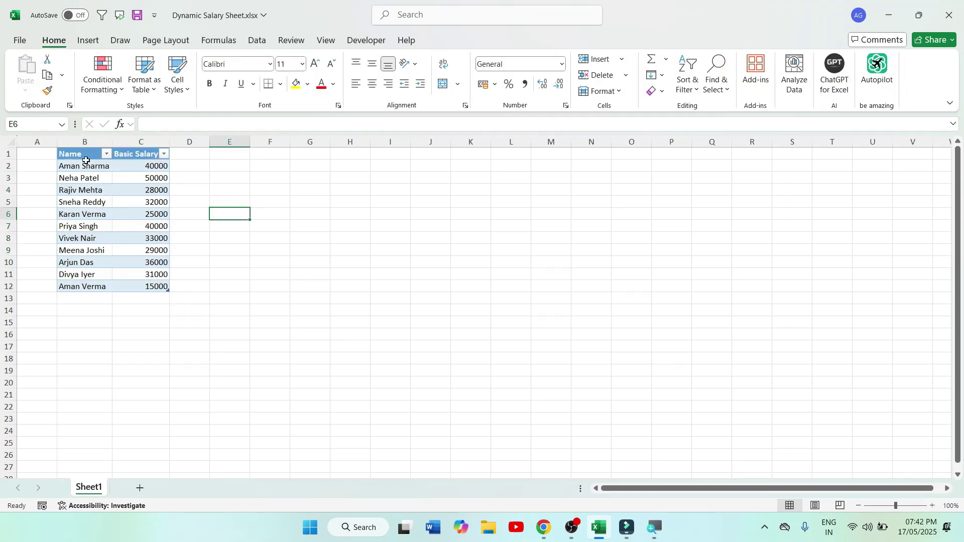
pyautogui.press('Return')
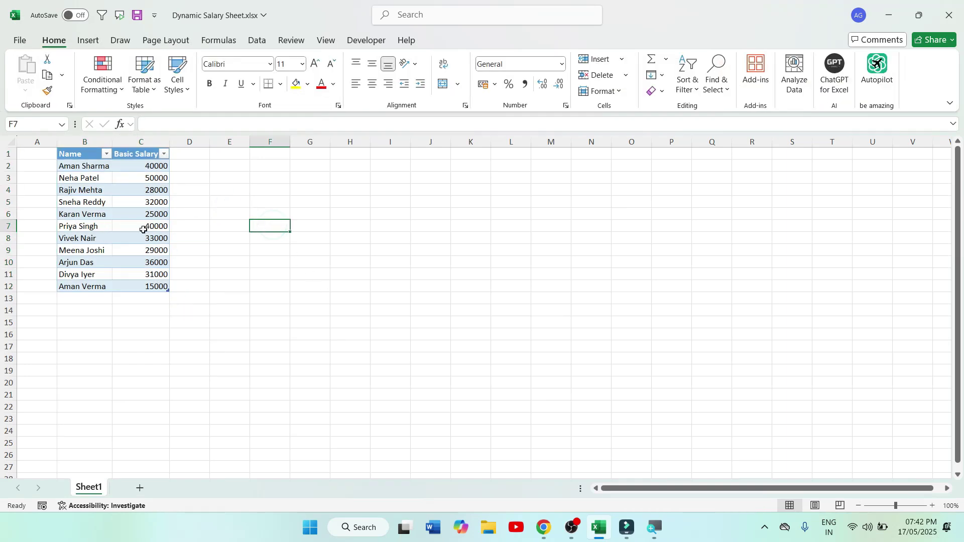
# Load the salary table into the Power Query Editor and rename the query as Input_data
pyautogui.click(105, 213)
pyautogui.click(257, 41)
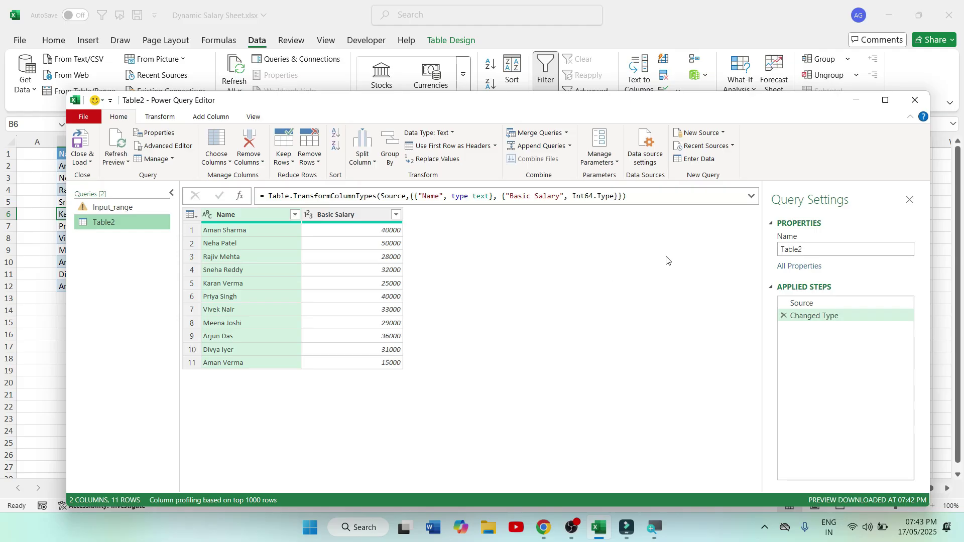
pyautogui.doubleClick(811, 251)
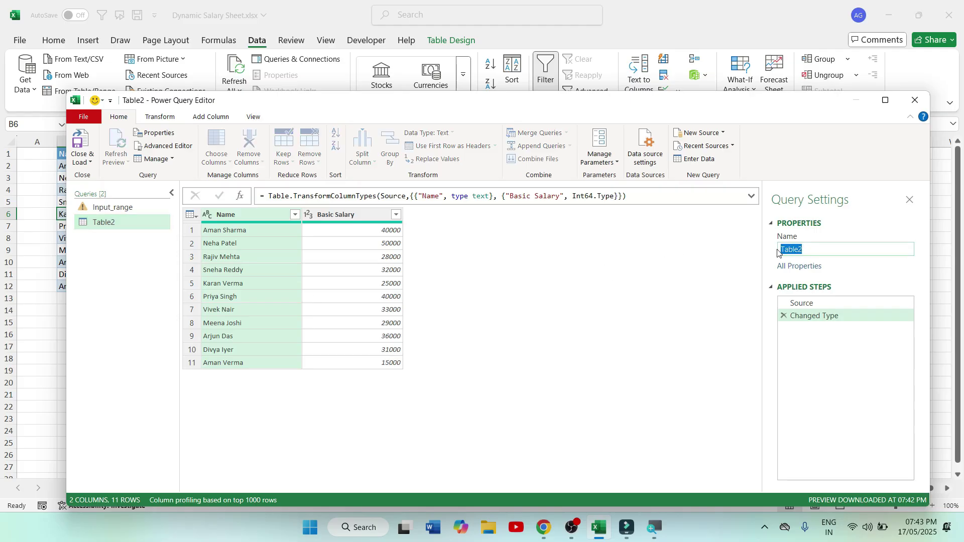
pyautogui.write('Input_data')
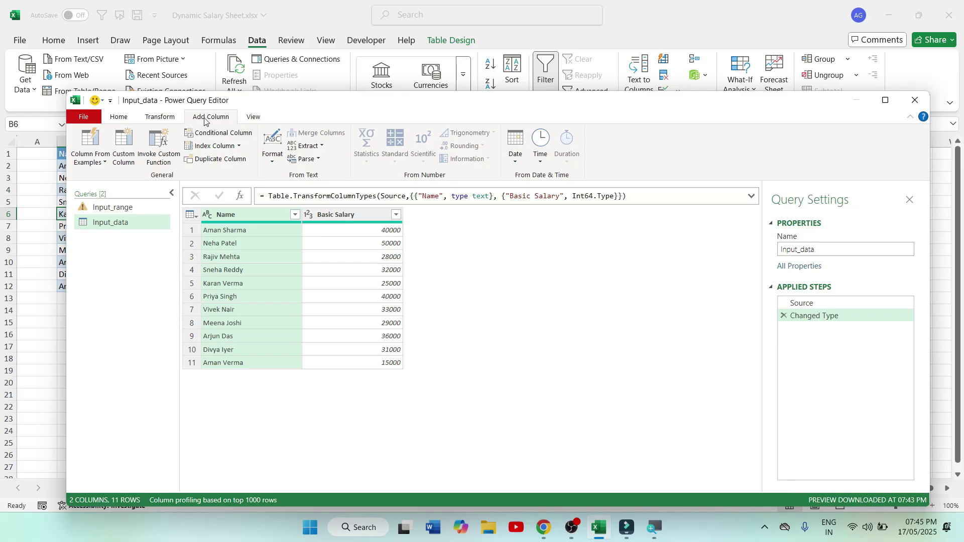
pyautogui.click(124, 146)
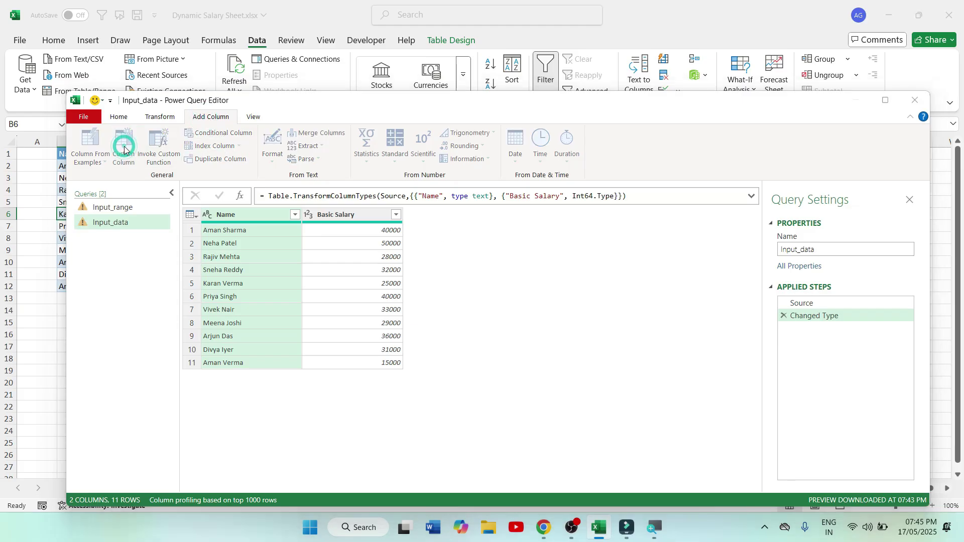
pyautogui.doubleClick(355, 196)
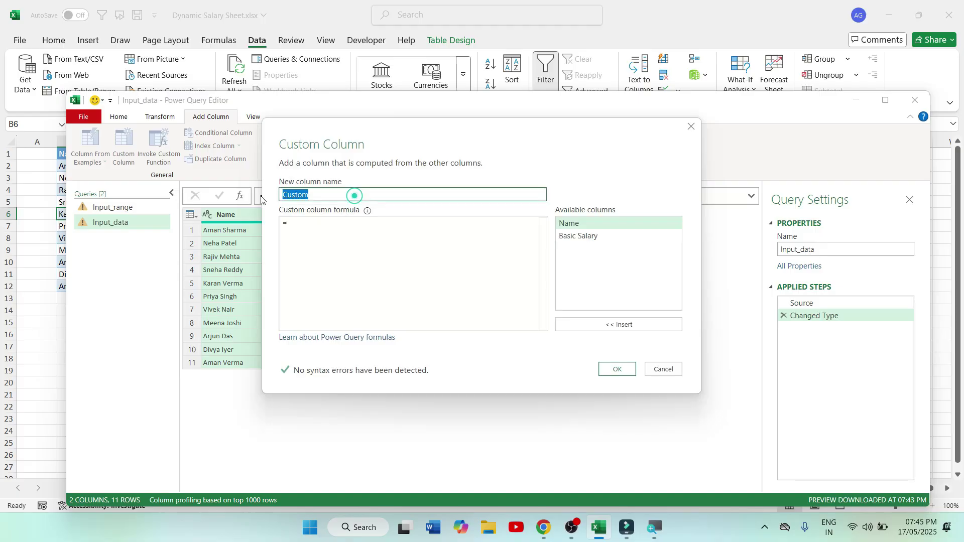
pyautogui.write('DA (@5%')
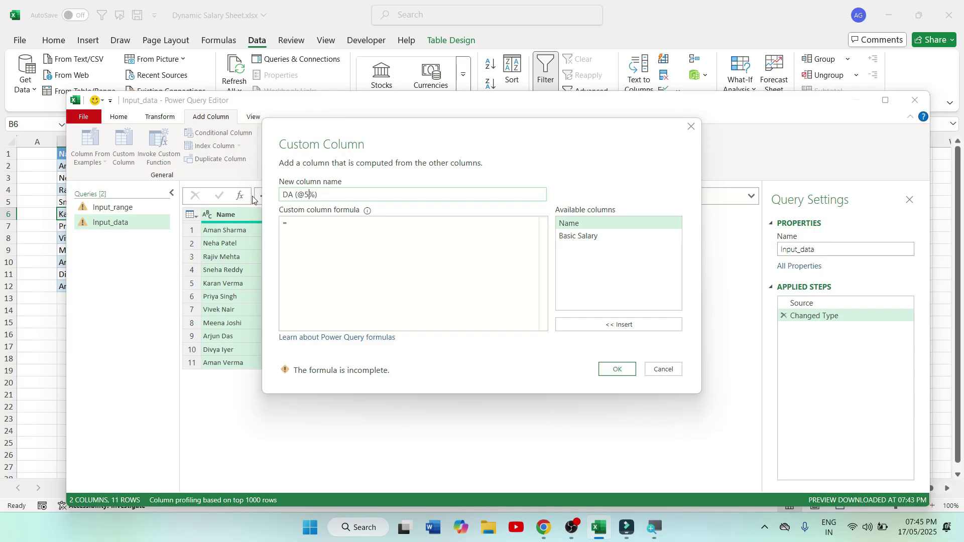
pyautogui.write('1')
pyautogui.click(338, 225)
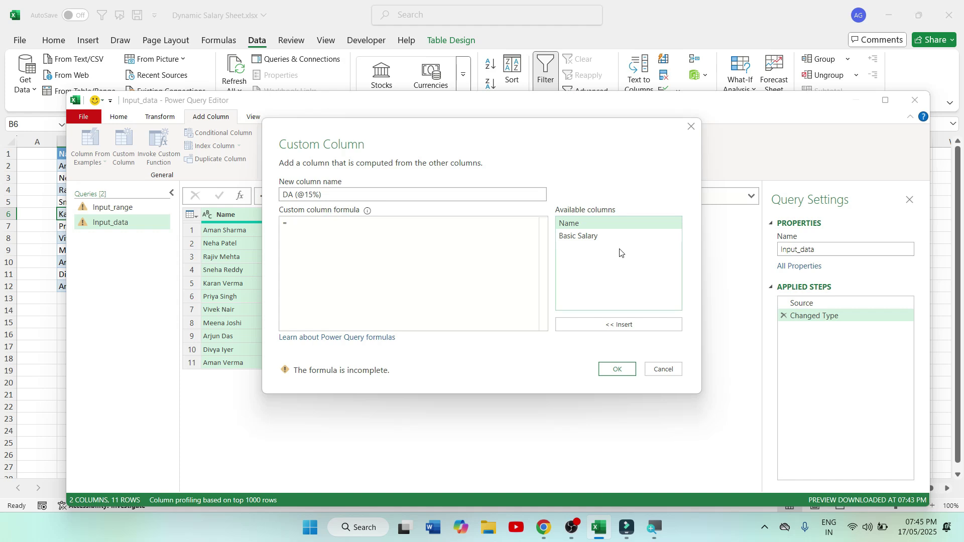
pyautogui.doubleClick(594, 239)
pyautogui.click(377, 223)
pyautogui.write('*')
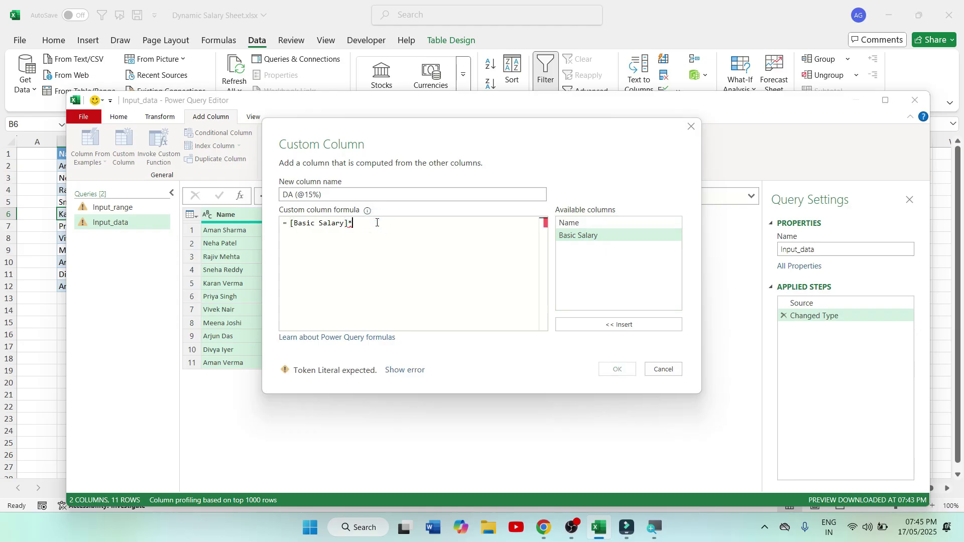
pyautogui.write('15%')
pyautogui.press('BackSpace')
pyautogui.press('BackSpace')
pyautogui.press('BackSpace')
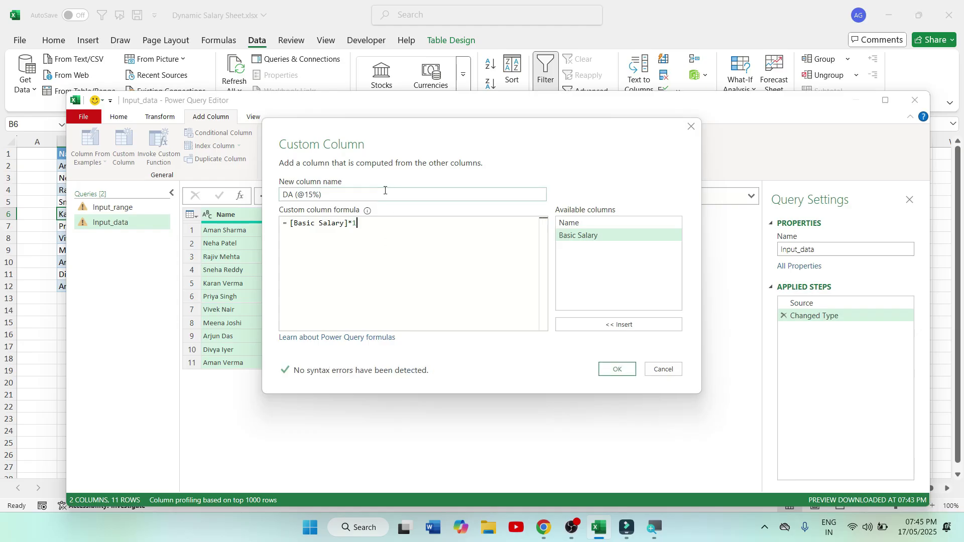
pyautogui.write('0.15')
pyautogui.click(618, 370)
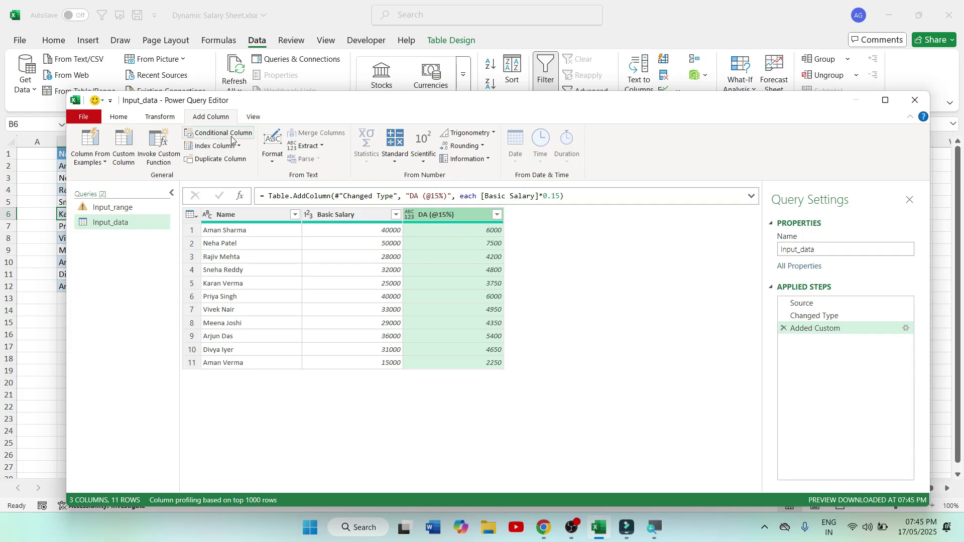
pyautogui.click(124, 144)
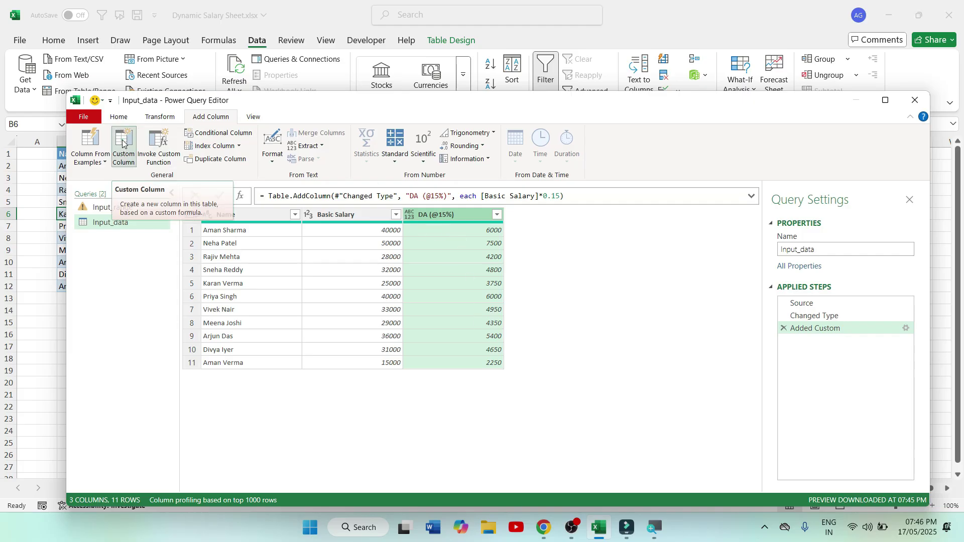
pyautogui.moveTo(316, 191); pyautogui.dragTo(268, 195)
pyautogui.write('TA')
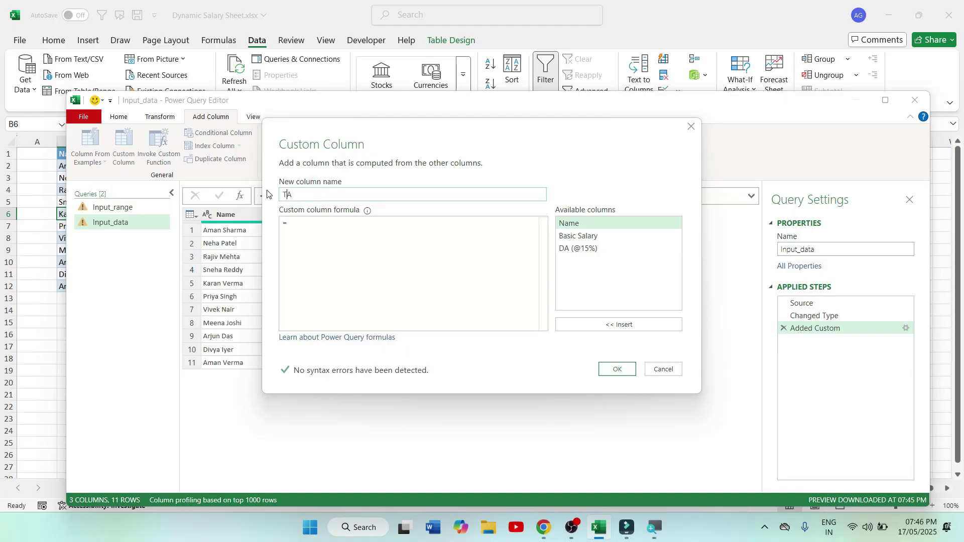
pyautogui.write(' (@10%')
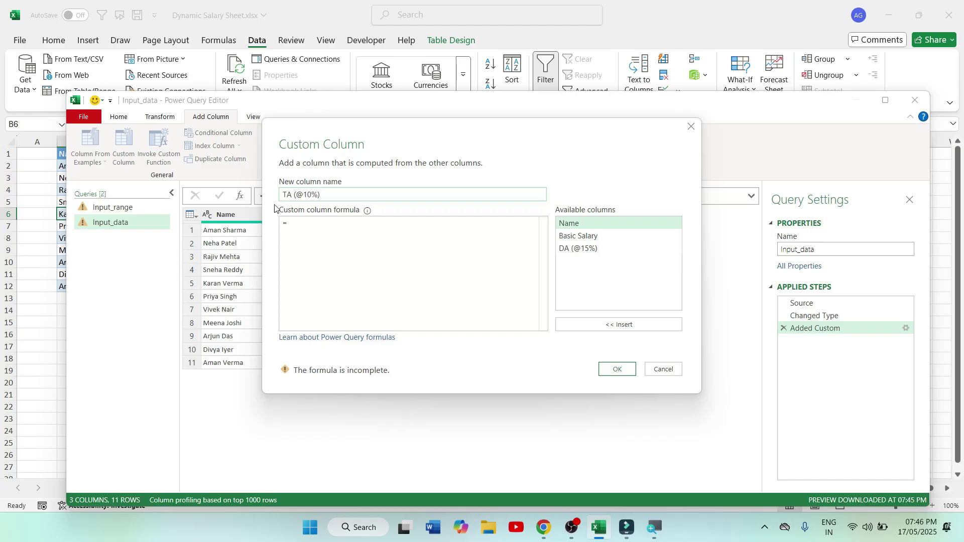
pyautogui.click(307, 221)
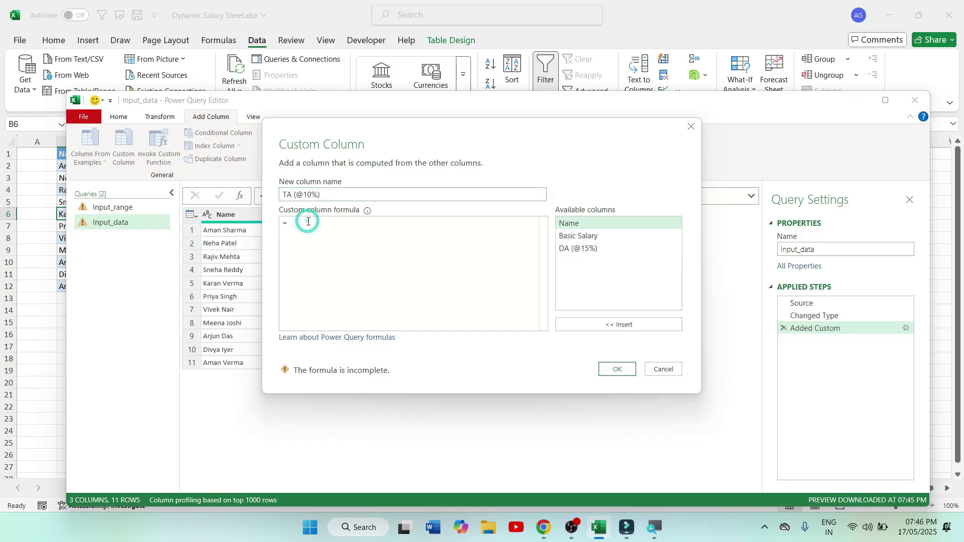
pyautogui.doubleClick(577, 239)
pyautogui.write('*')
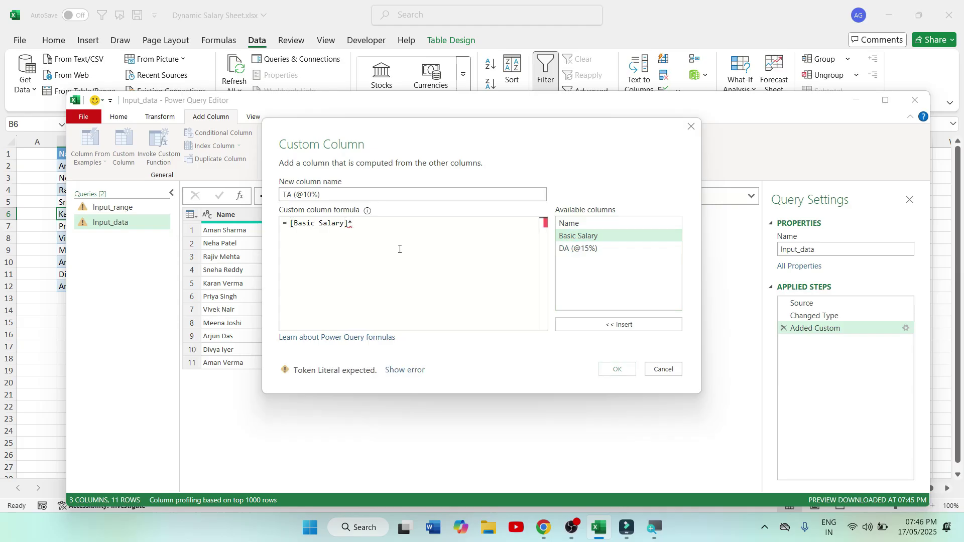
pyautogui.write('0.10')
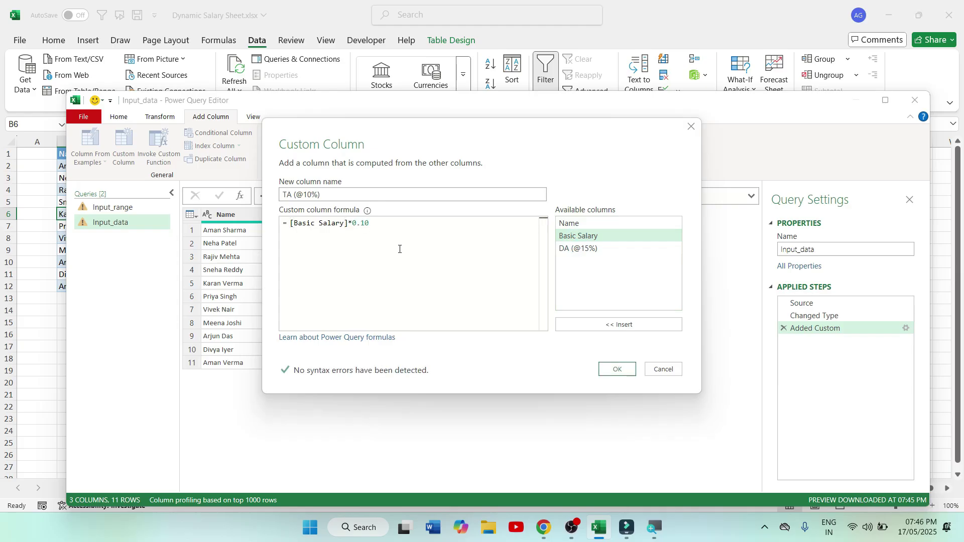
pyautogui.click(609, 374)
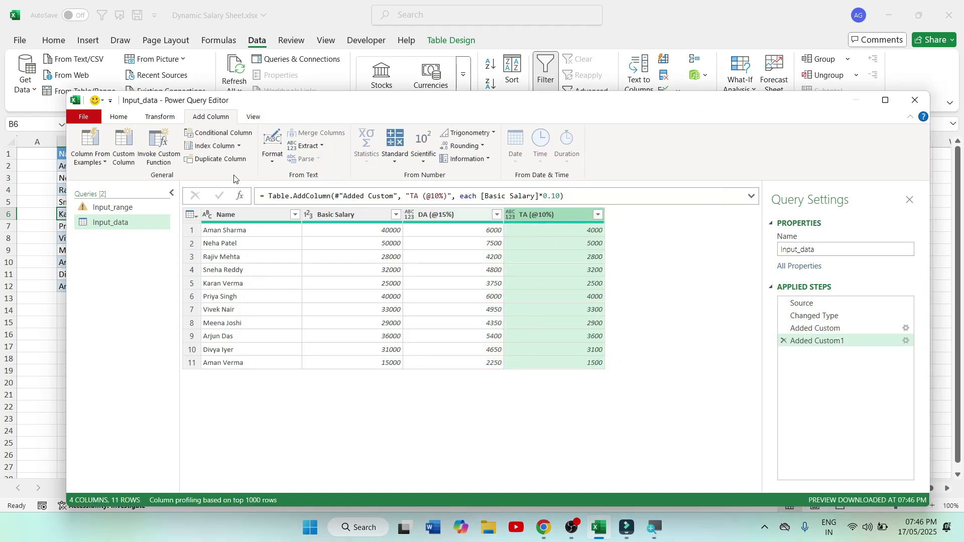
pyautogui.click(123, 143)
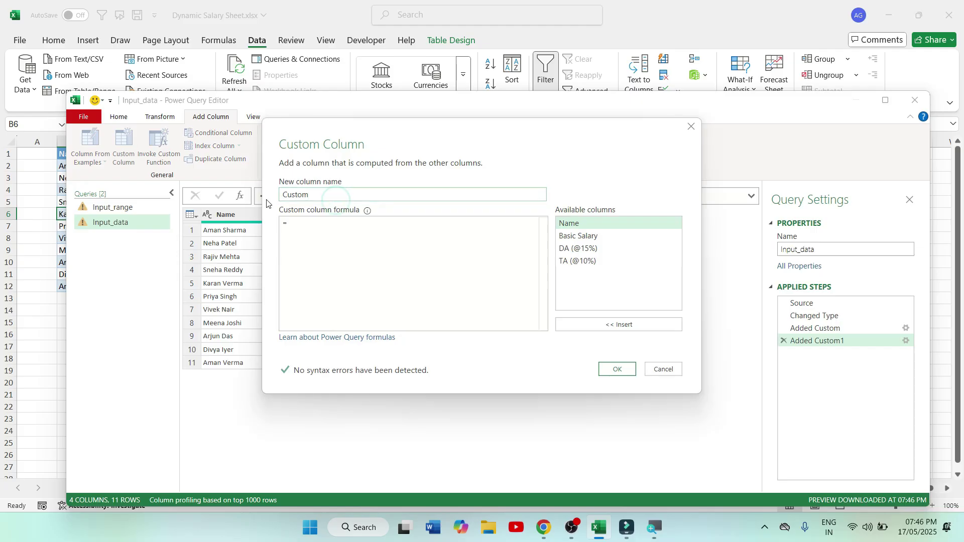
pyautogui.press('BackSpace')
pyautogui.press('BackSpace')
pyautogui.press('BackSpace')
pyautogui.press('BackSpace')
pyautogui.press('BackSpace')
pyautogui.press('BackSpace')
pyautogui.write('PF (12')
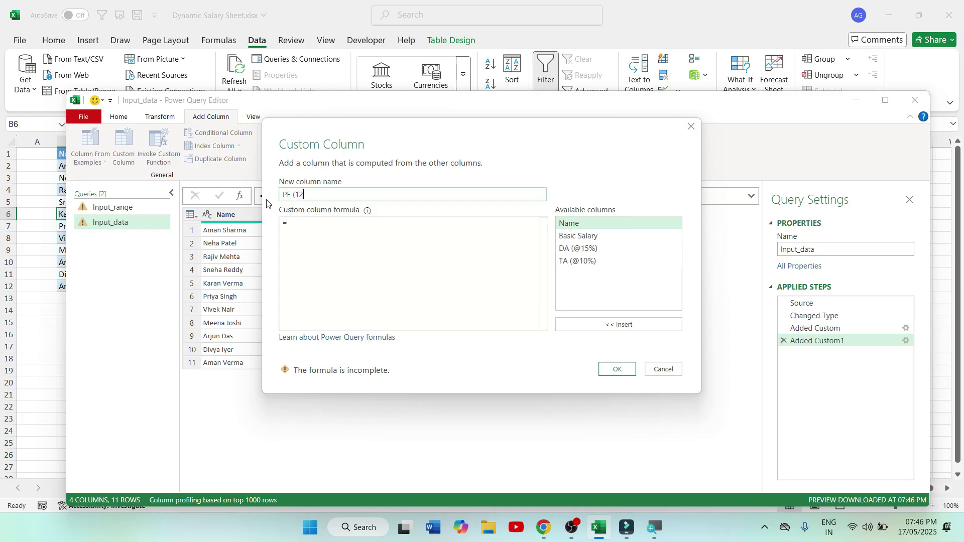
pyautogui.press('BackSpace')
pyautogui.press('BackSpace')
pyautogui.write('@12%)')
pyautogui.click(337, 231)
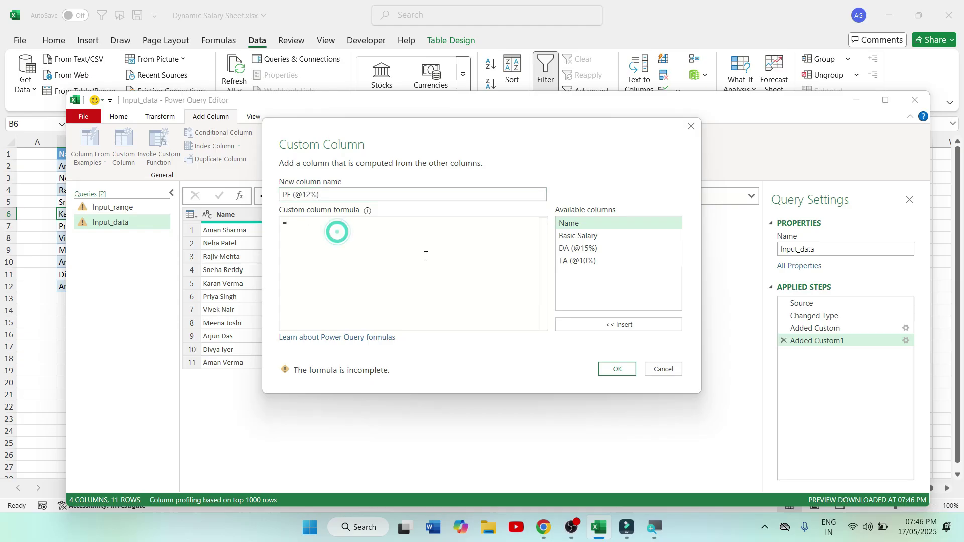
pyautogui.doubleClick(579, 236)
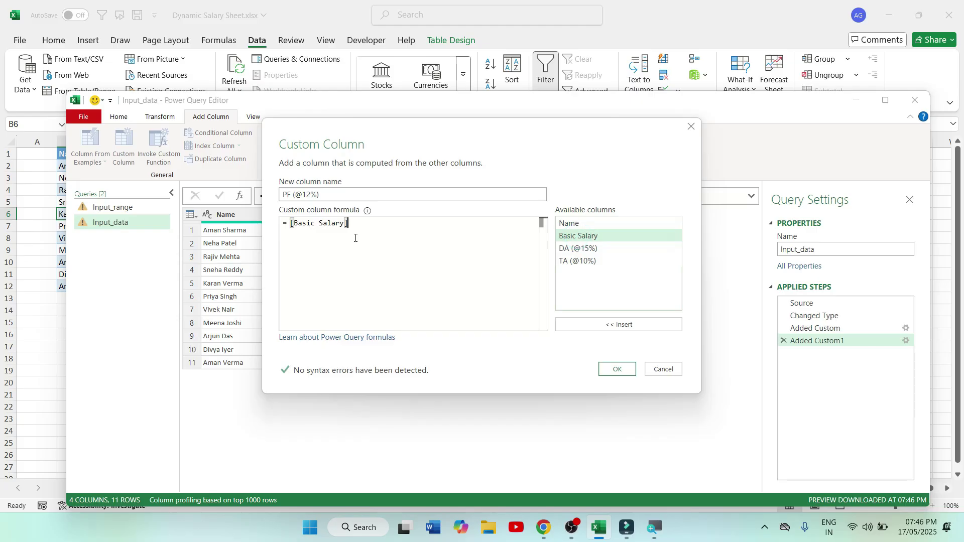
pyautogui.write('*')
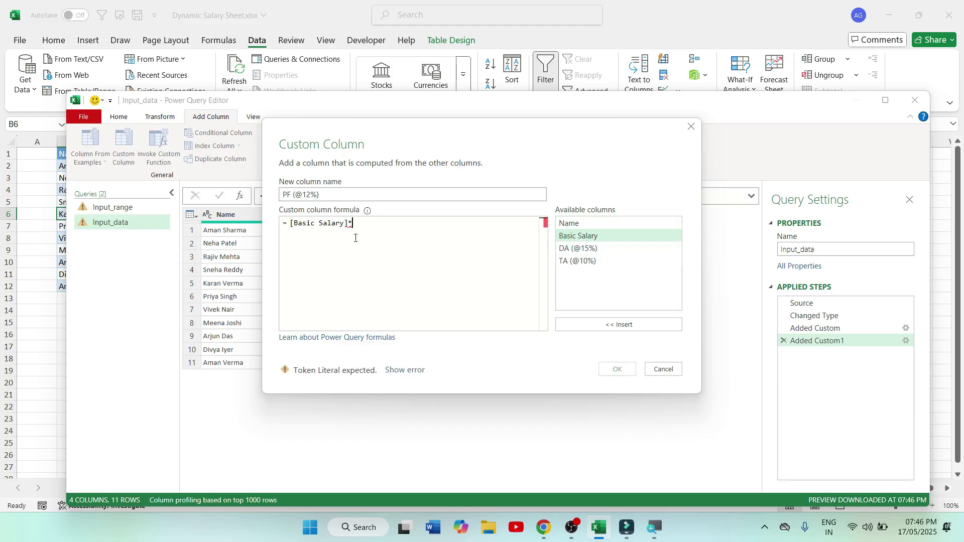
pyautogui.write('0.12')
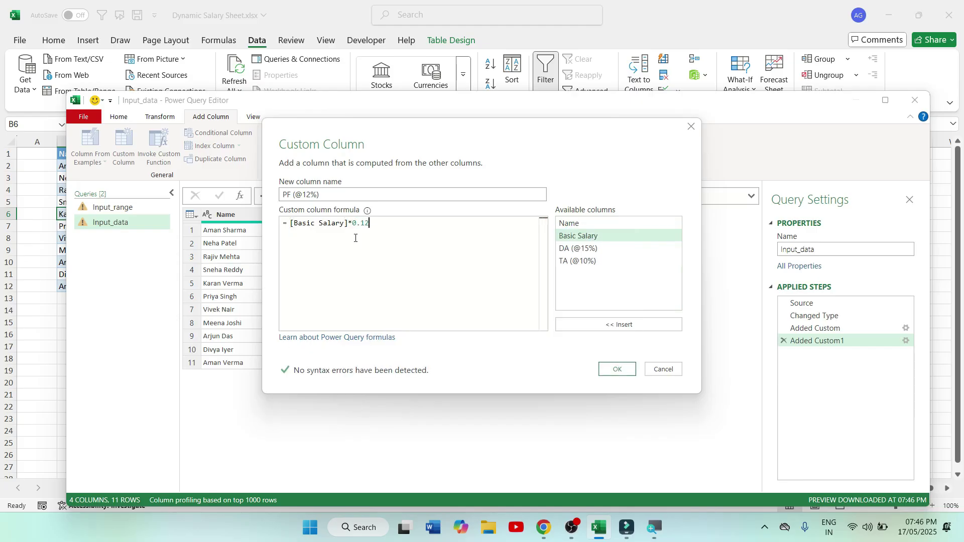
pyautogui.click(616, 369)
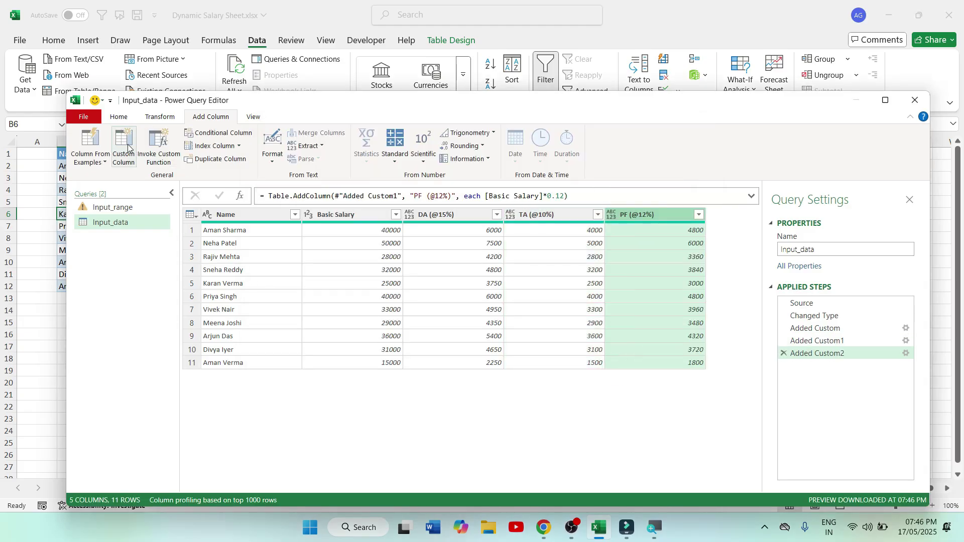
# Add a custom column named Bonus (@5%) with the formula [Basic Salary]*0.05
pyautogui.click(126, 145)
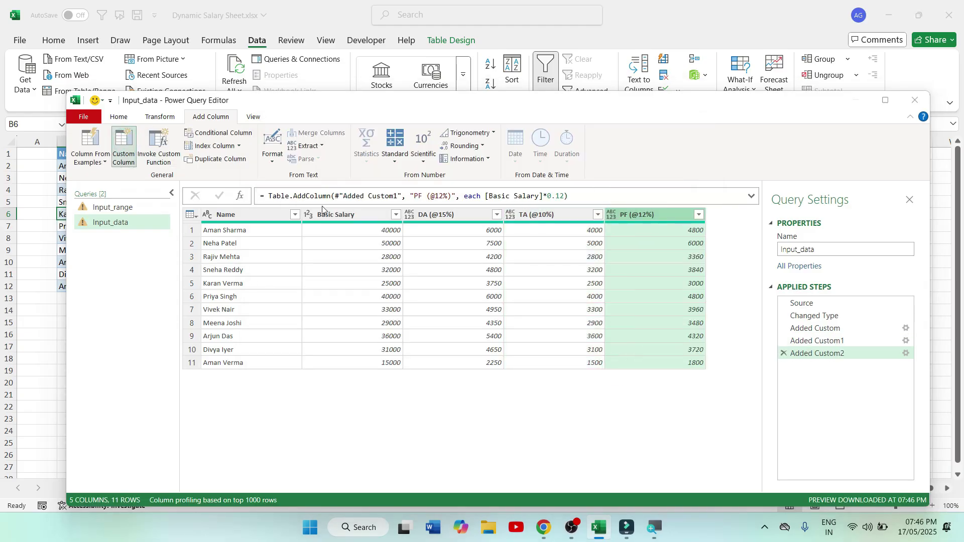
pyautogui.moveTo(324, 196); pyautogui.dragTo(264, 195)
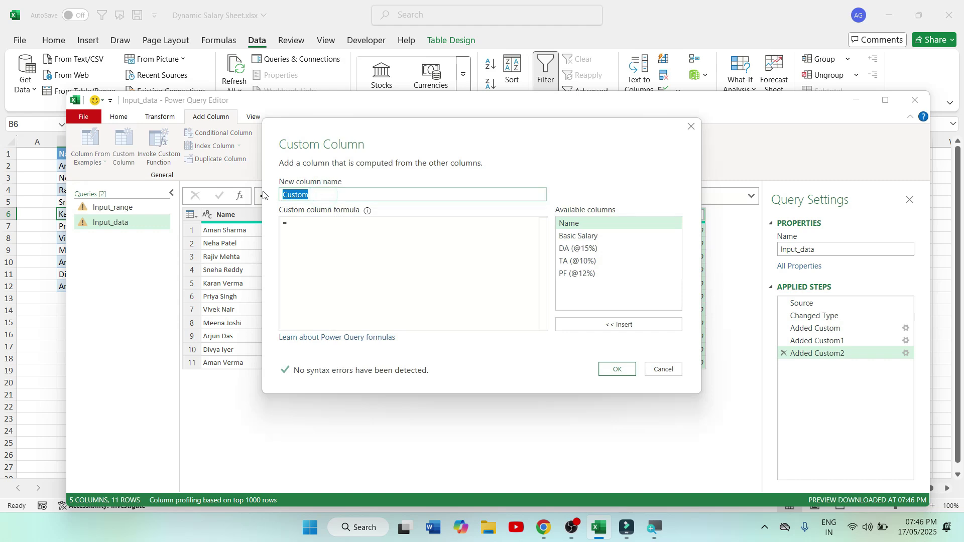
pyautogui.write('Bonus (')
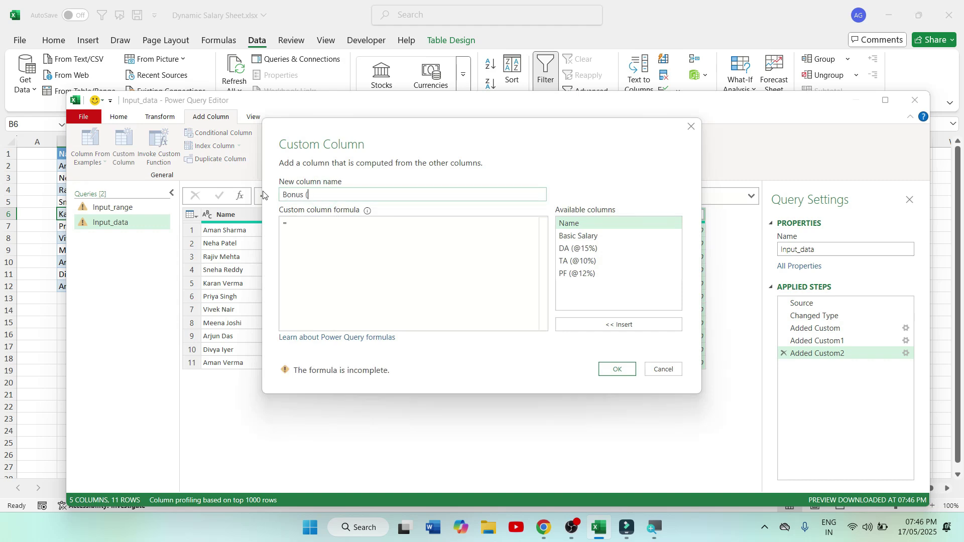
pyautogui.write('@5%')
pyautogui.click(302, 223)
pyautogui.doubleClick(603, 239)
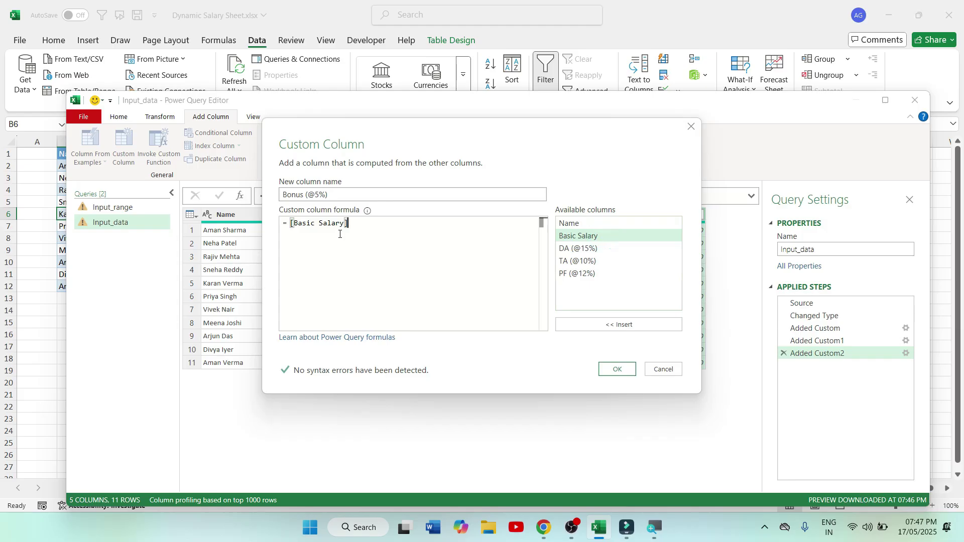
pyautogui.write('*')
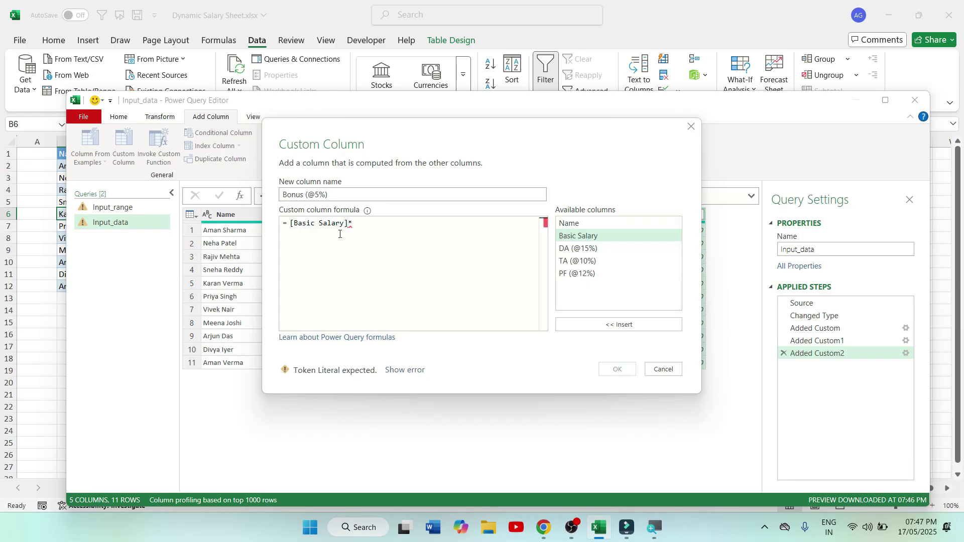
pyautogui.write('0.05')
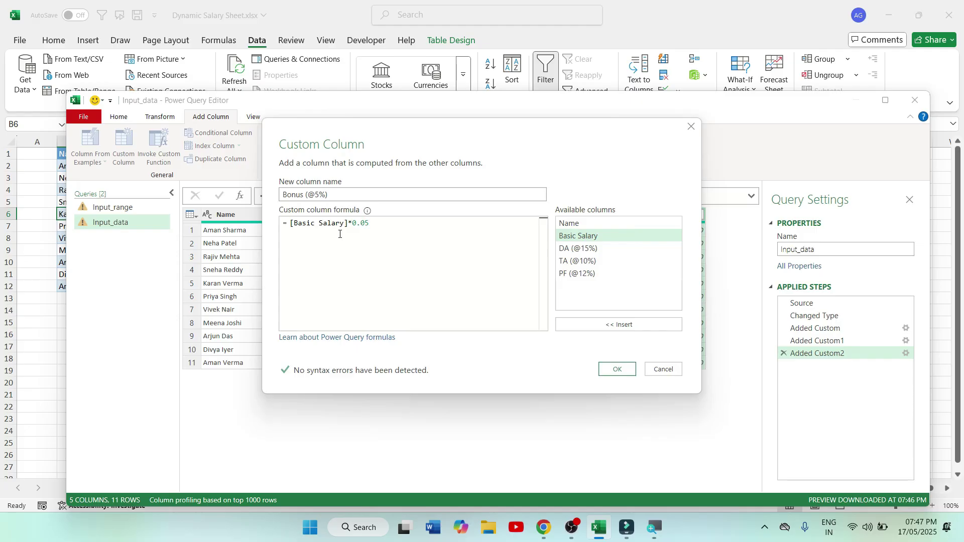
pyautogui.click(614, 373)
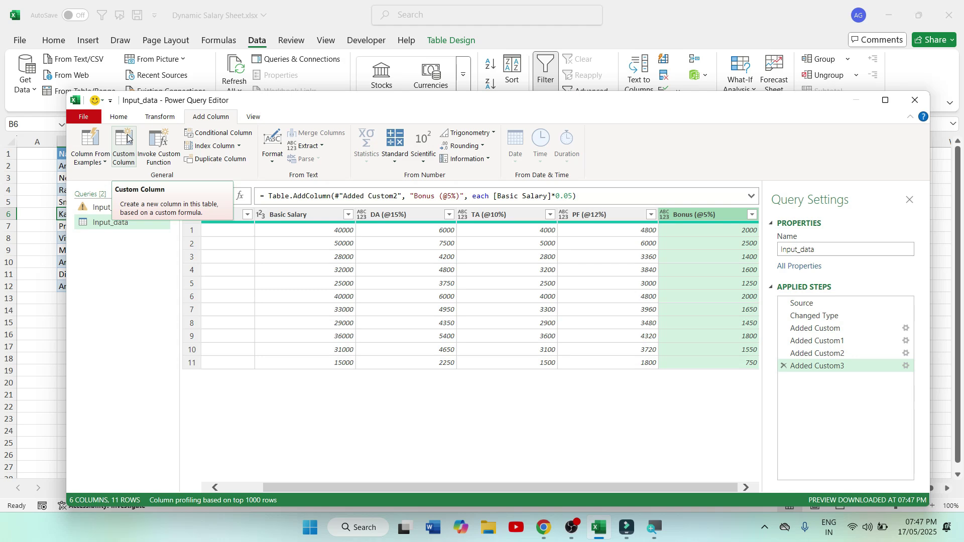
# Start another custom column in the query and name it Gross Salary
pyautogui.click(127, 137)
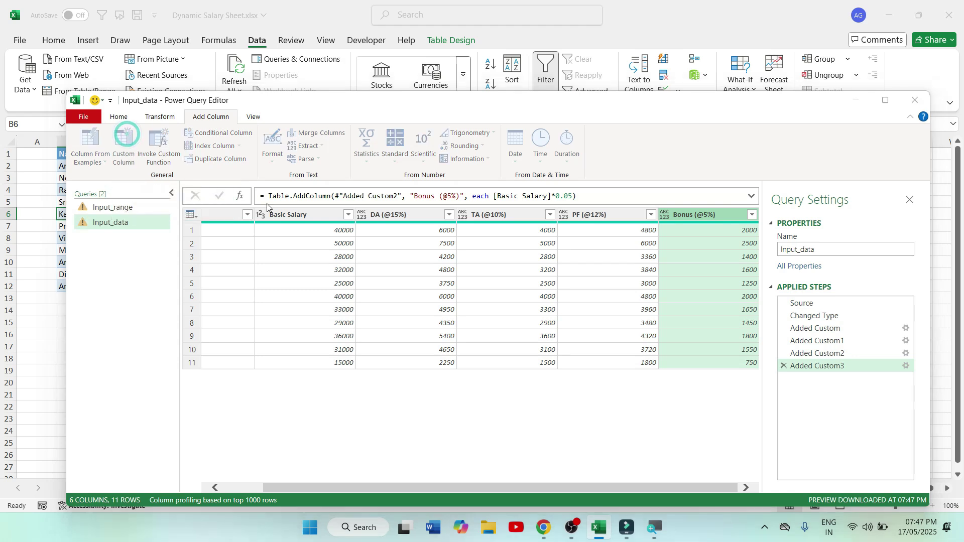
pyautogui.doubleClick(340, 196)
pyautogui.write('Gross Salary')
pyautogui.click(304, 225)
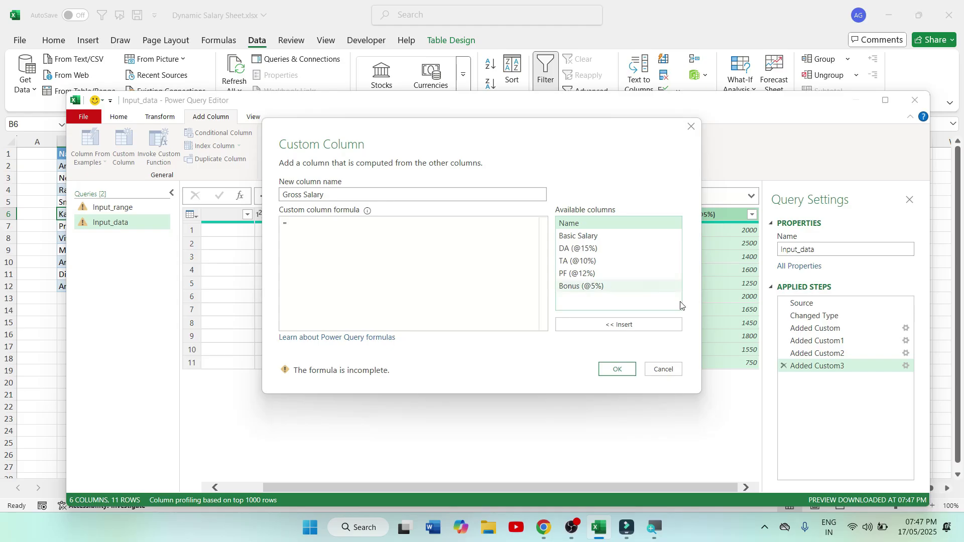
pyautogui.doubleClick(592, 237)
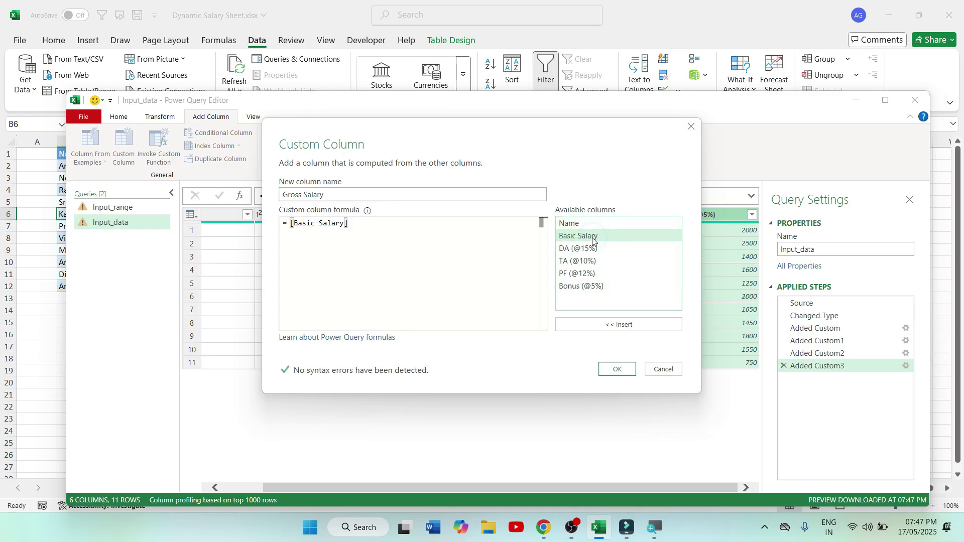
pyautogui.write('+')
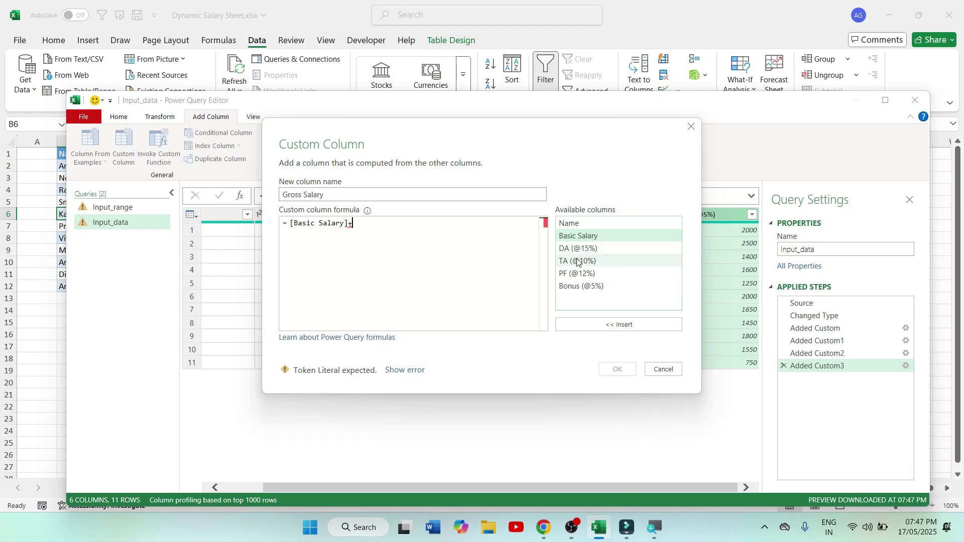
pyautogui.doubleClick(575, 249)
pyautogui.write('+')
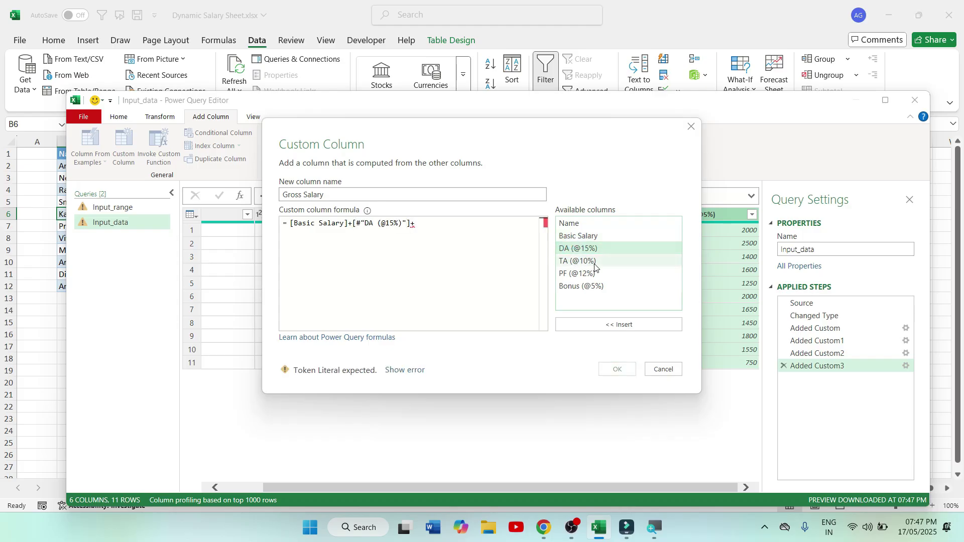
pyautogui.doubleClick(590, 262)
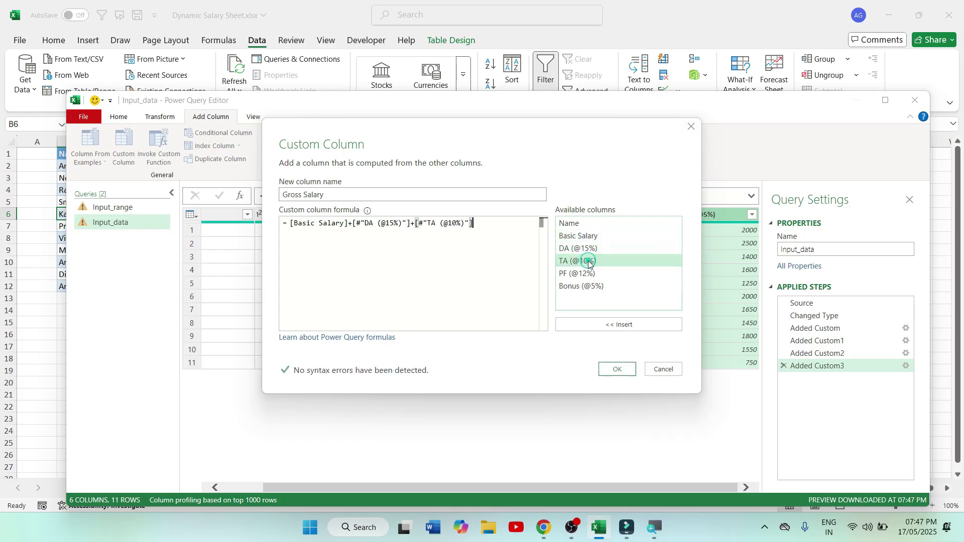
pyautogui.click(500, 222)
pyautogui.write('+')
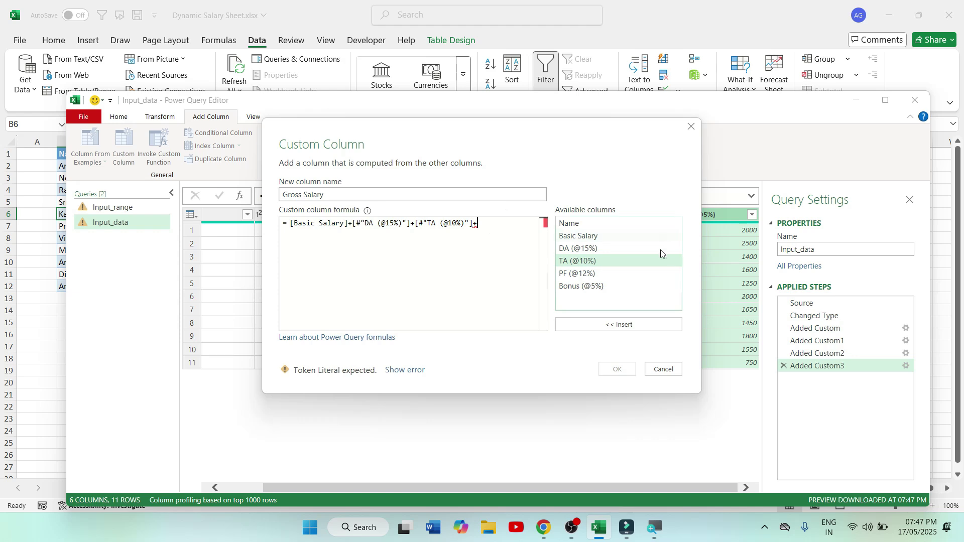
pyautogui.doubleClick(588, 286)
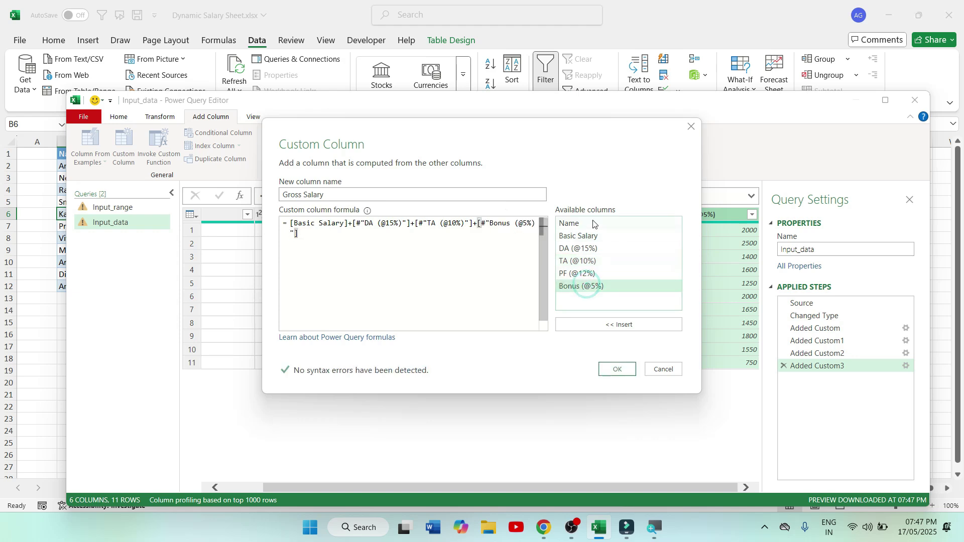
pyautogui.write('-')
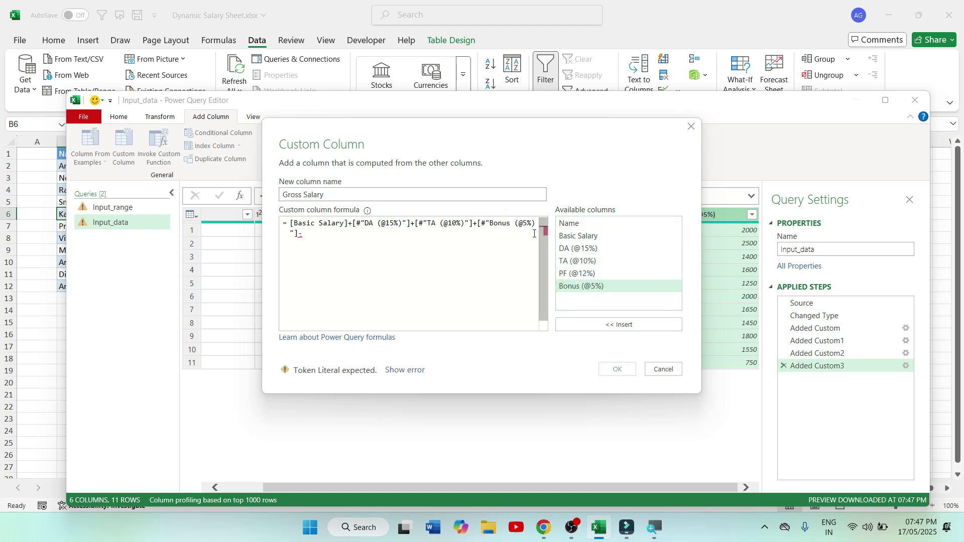
pyautogui.doubleClick(579, 273)
pyautogui.click(618, 370)
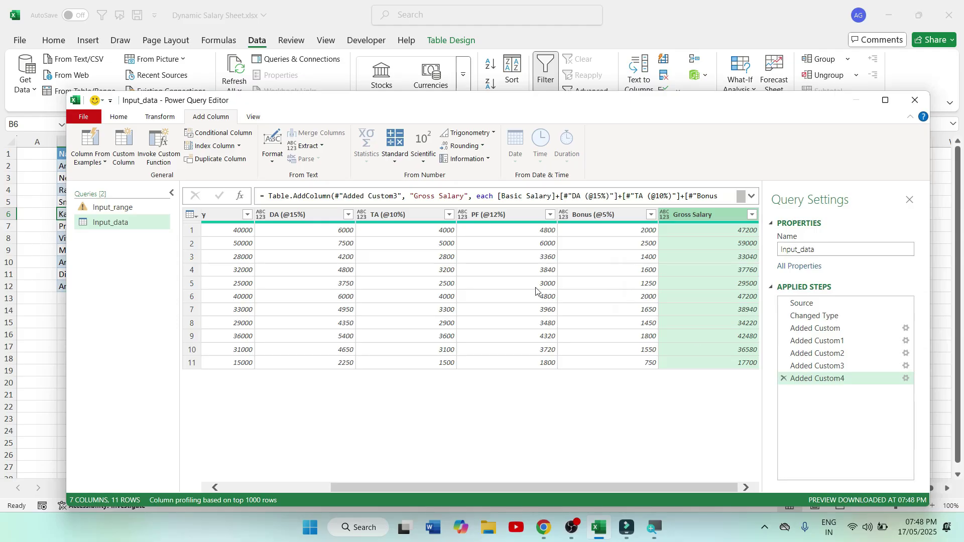
# Add an index column starting from 1 to the query and rename it Sr. No
pyautogui.moveTo(386, 487); pyautogui.dragTo(463, 490)
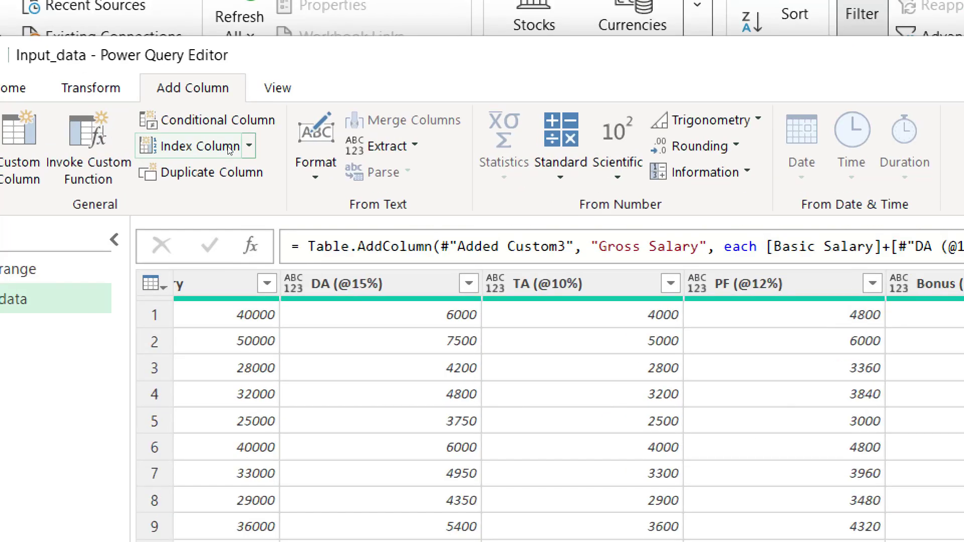
pyautogui.click(245, 145)
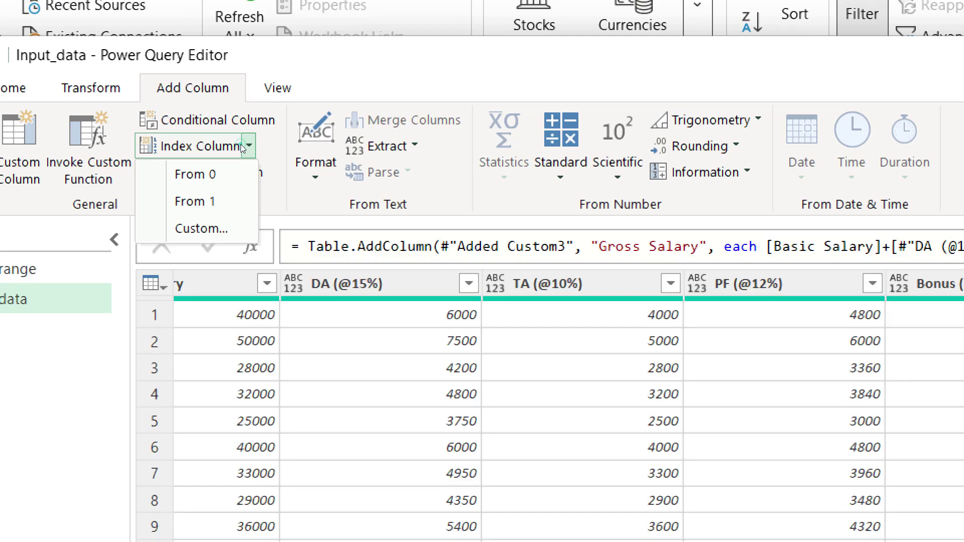
pyautogui.click(217, 175)
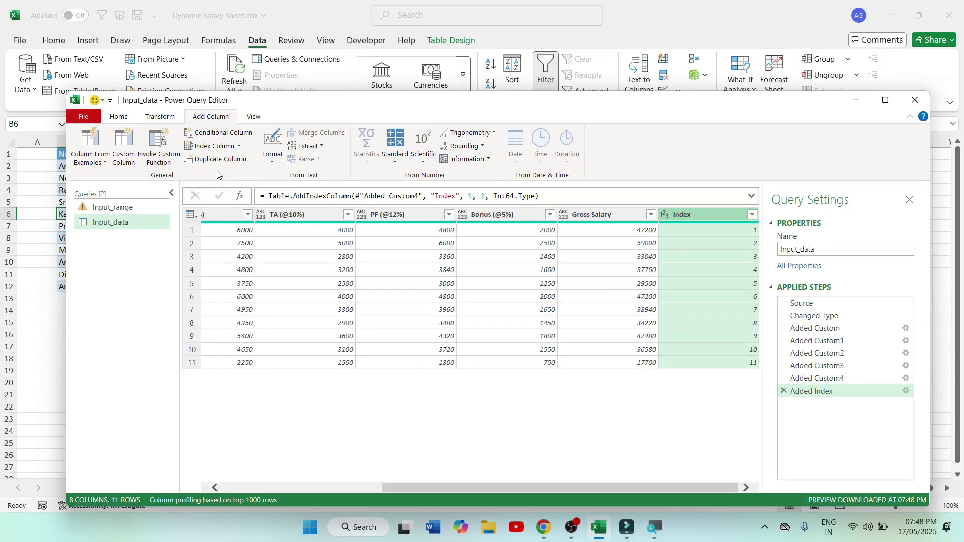
pyautogui.doubleClick(695, 217)
pyautogui.write('Sr. No.')
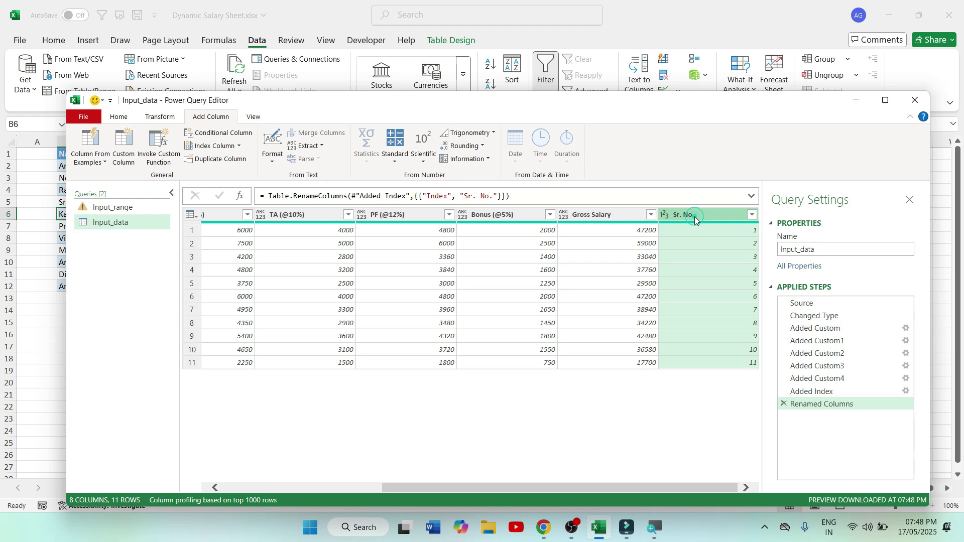
# Move the Sr. No. column to the beginning of the table, before the Name column
pyautogui.doubleClick(694, 216)
pyautogui.click(701, 279)
pyautogui.moveTo(701, 215); pyautogui.dragTo(170, 212)
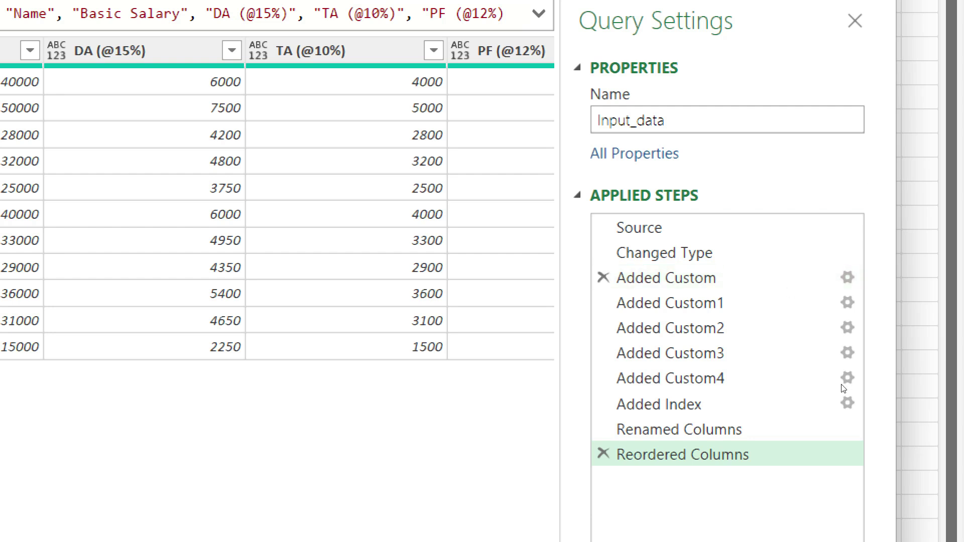
pyautogui.moveTo(829, 329); pyautogui.dragTo(824, 351)
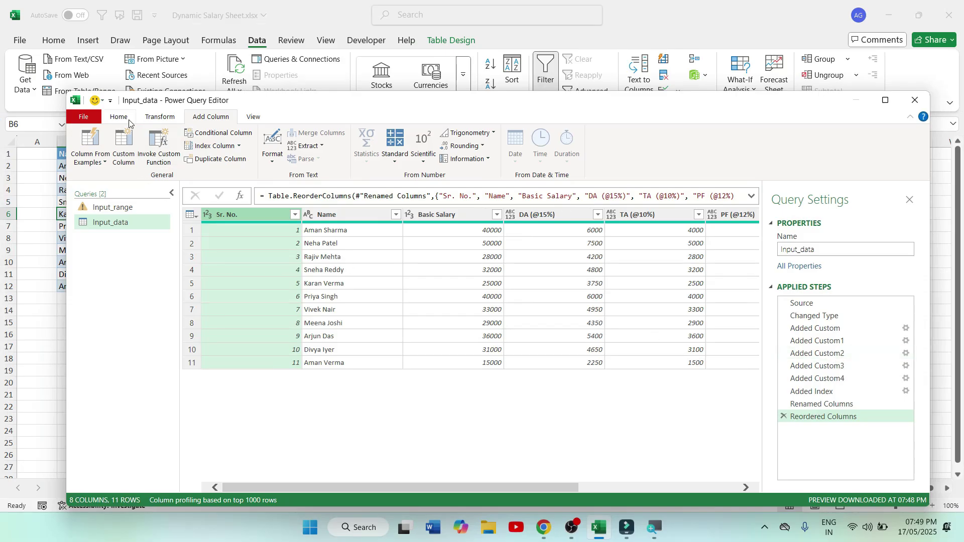
# Close the query editor with Close & Load To so the load destination can be chosen
pyautogui.click(119, 117)
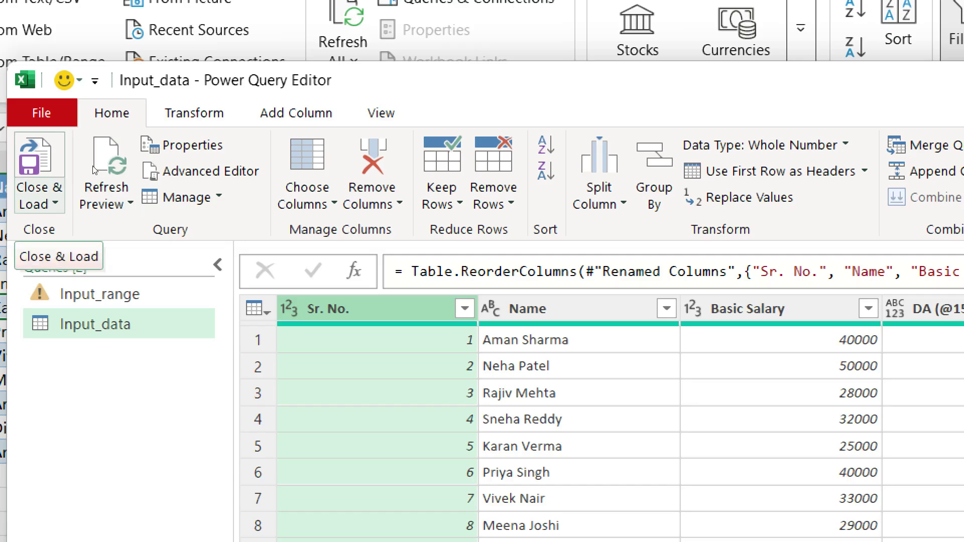
pyautogui.click(90, 165)
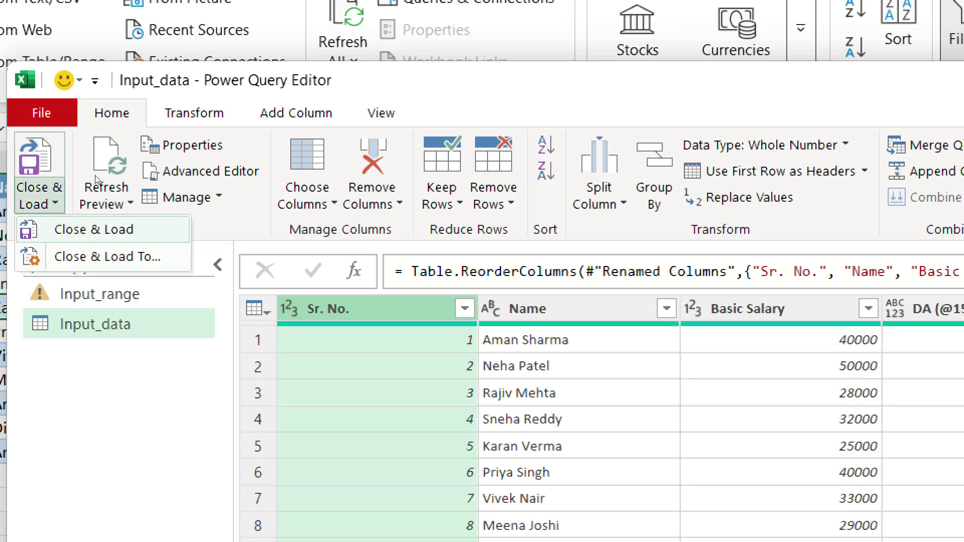
pyautogui.press('Down')
pyautogui.press('Up')
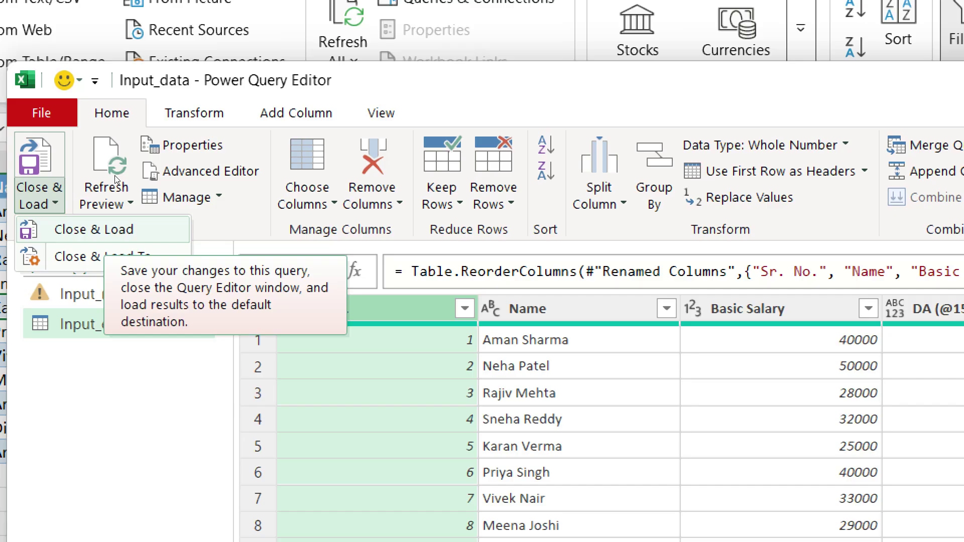
pyautogui.press('Down')
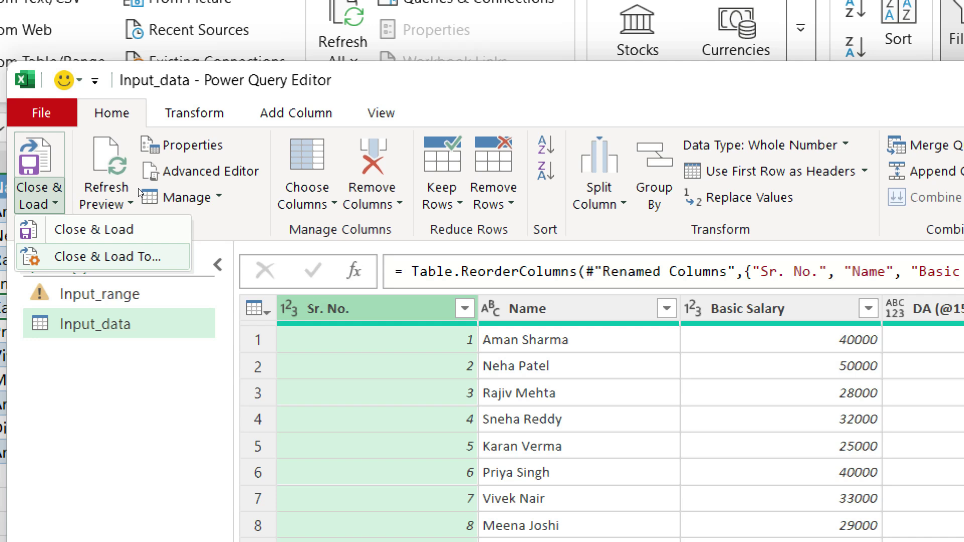
pyautogui.click(130, 257)
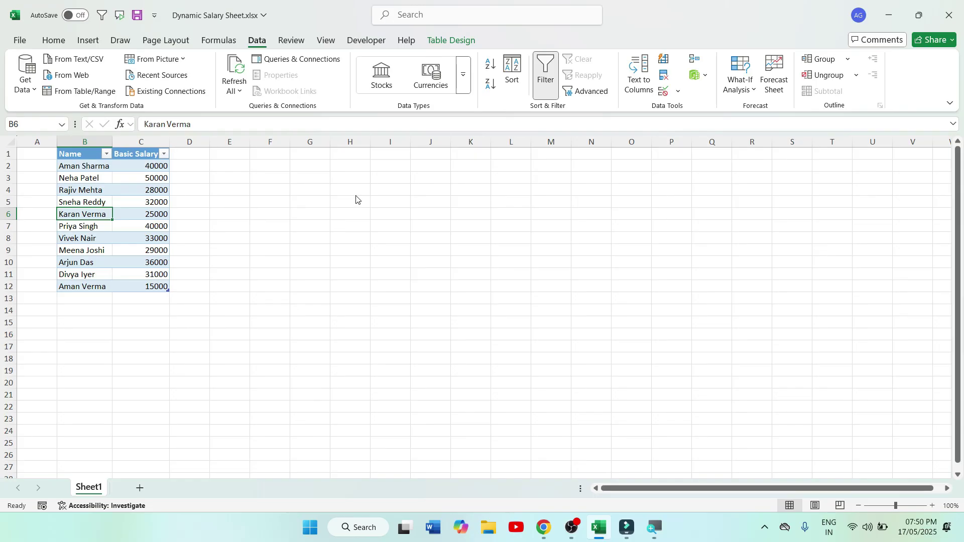
# Load the query result as a table in the existing worksheet, starting at cell F1
pyautogui.moveTo(334, 210); pyautogui.dragTo(416, 206)
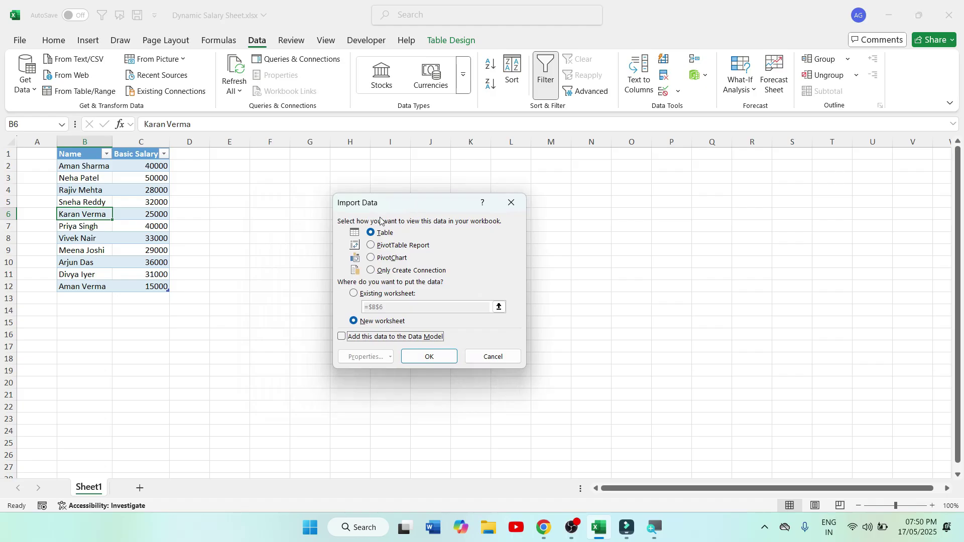
pyautogui.click(366, 295)
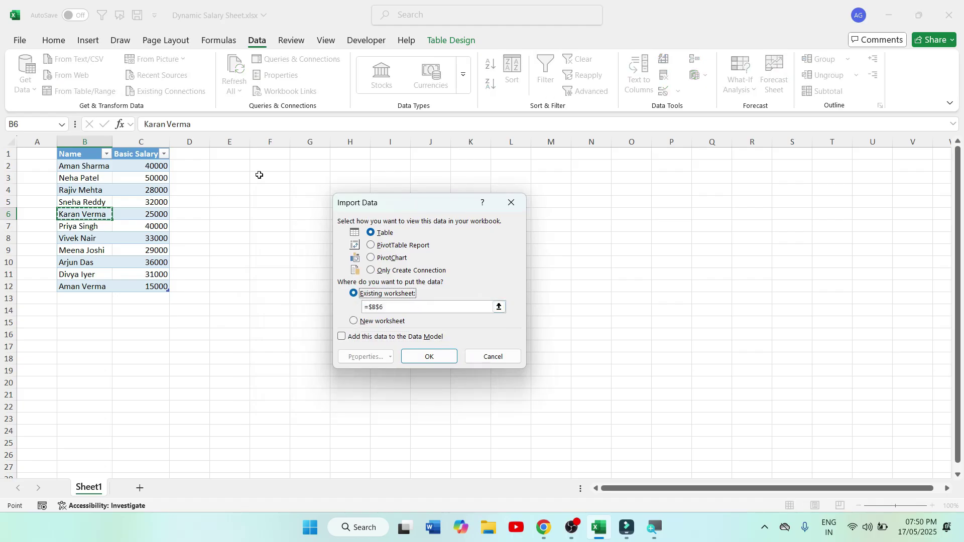
pyautogui.click(272, 155)
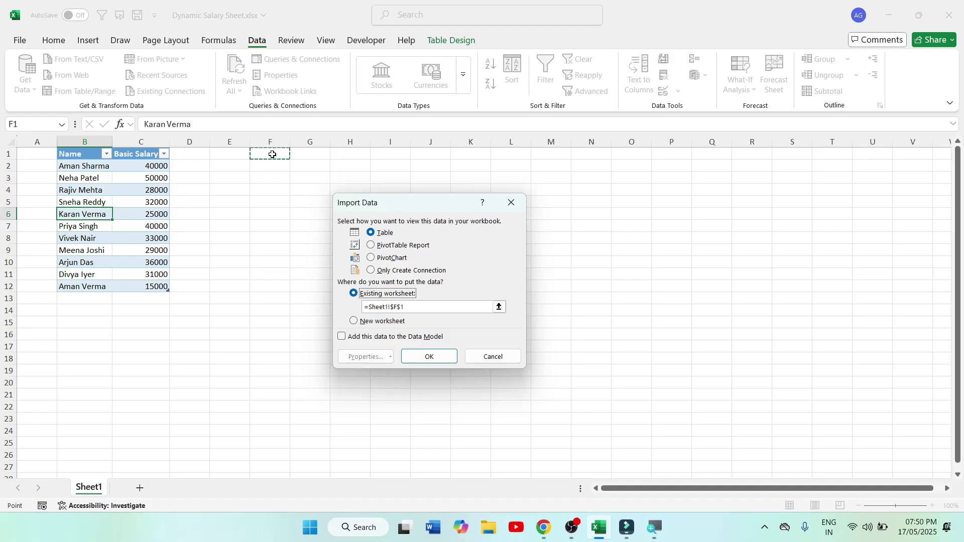
pyautogui.click(431, 356)
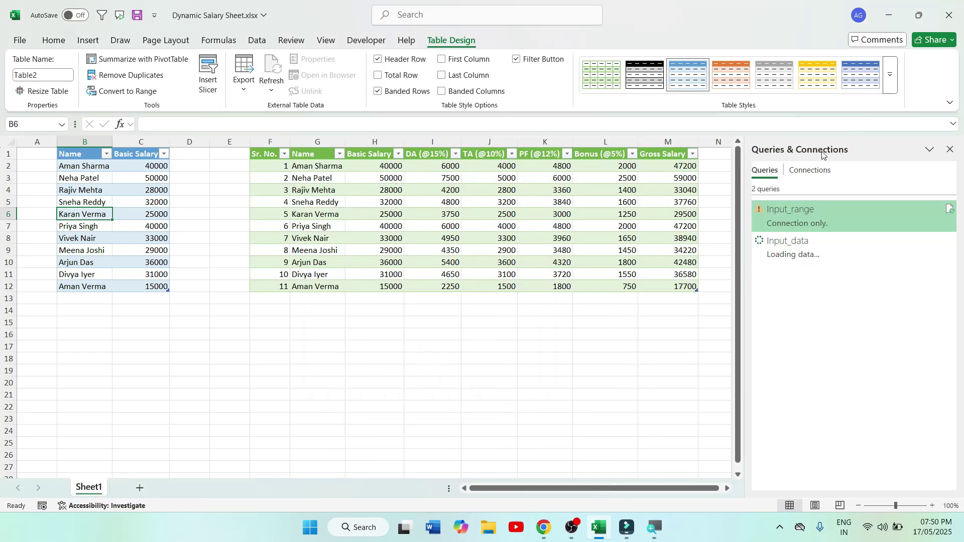
pyautogui.click(950, 150)
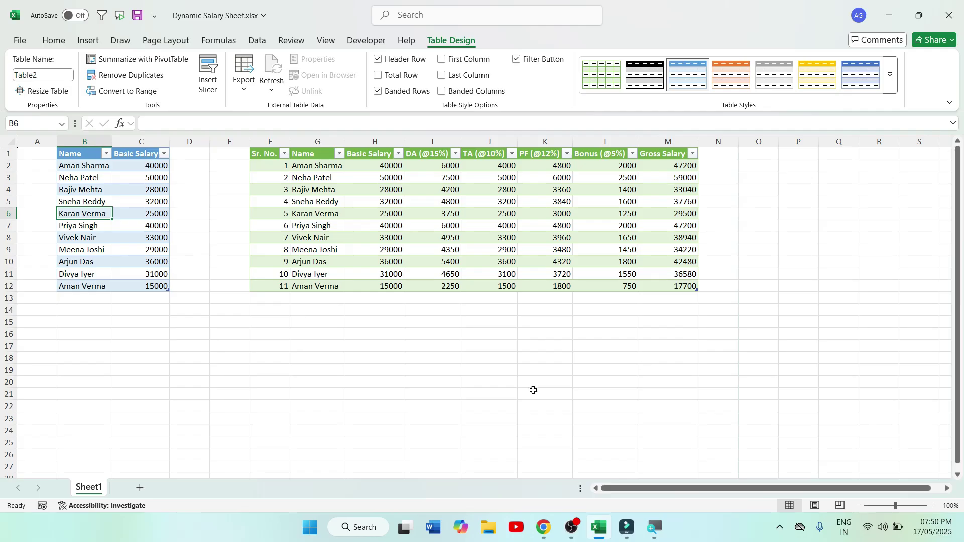
pyautogui.click(378, 368)
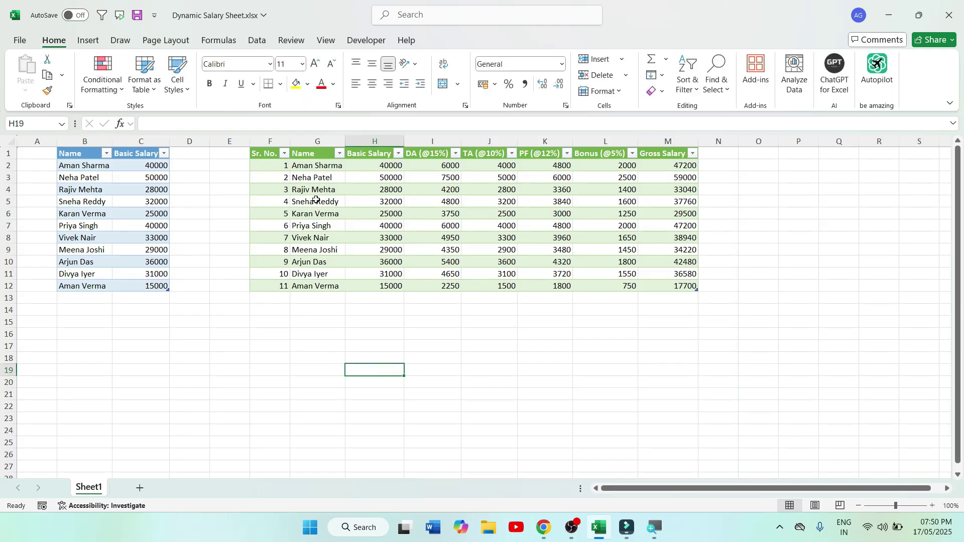
# Apply the orange Medium table style with banded rows to the loaded salary table
pyautogui.moveTo(276, 155); pyautogui.dragTo(686, 283)
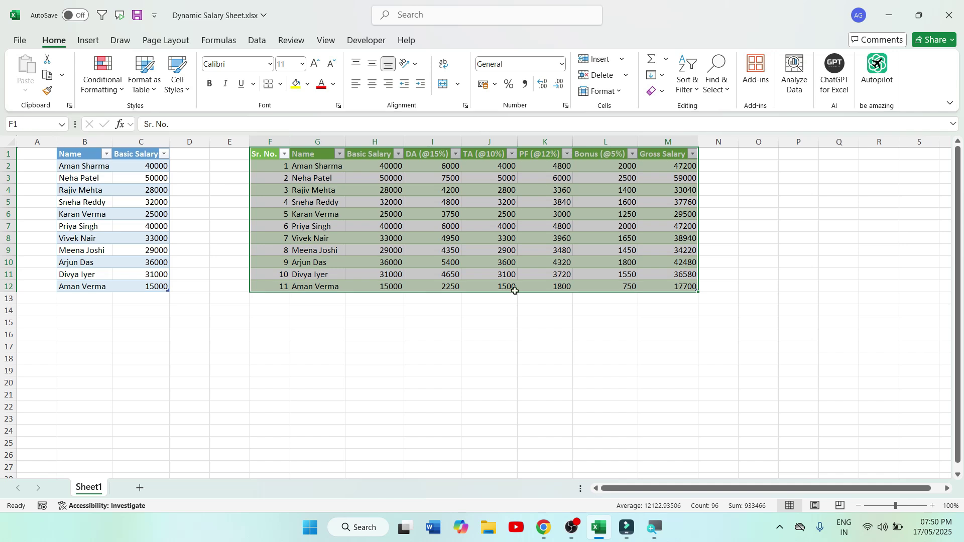
pyautogui.click(435, 347)
pyautogui.click(279, 190)
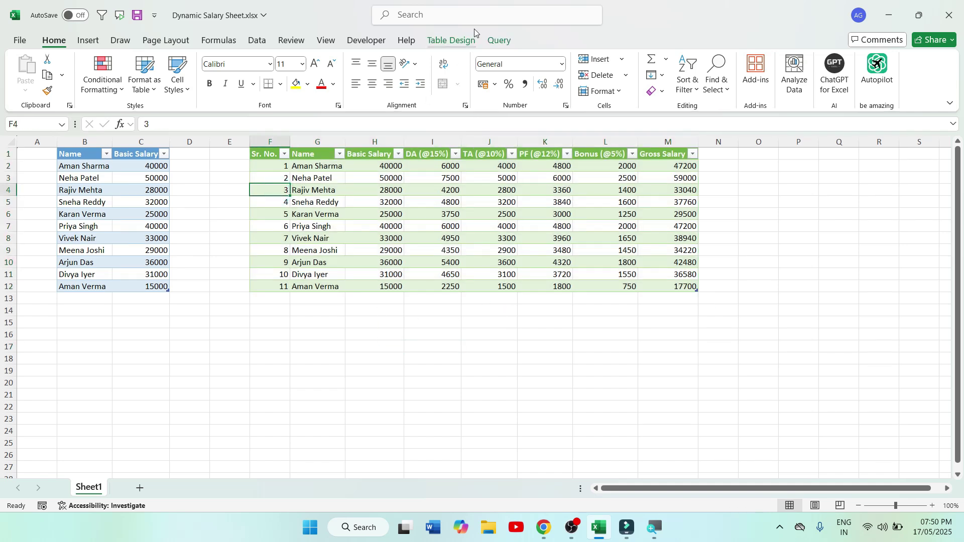
pyautogui.click(457, 40)
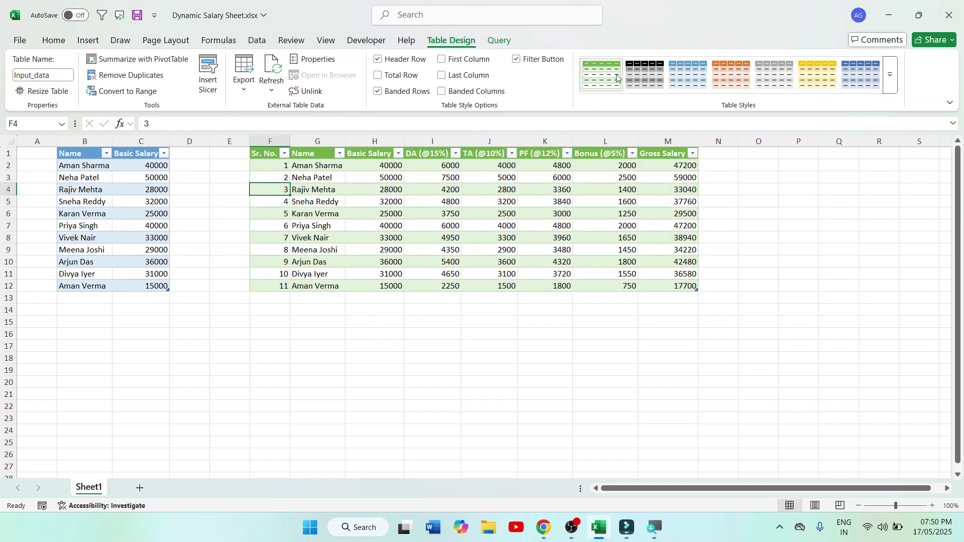
pyautogui.click(894, 88)
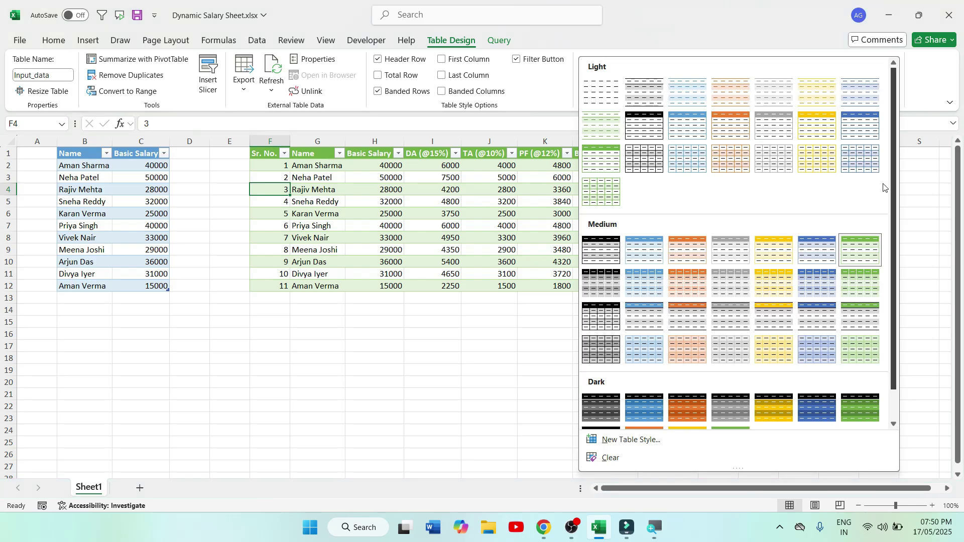
pyautogui.click(676, 255)
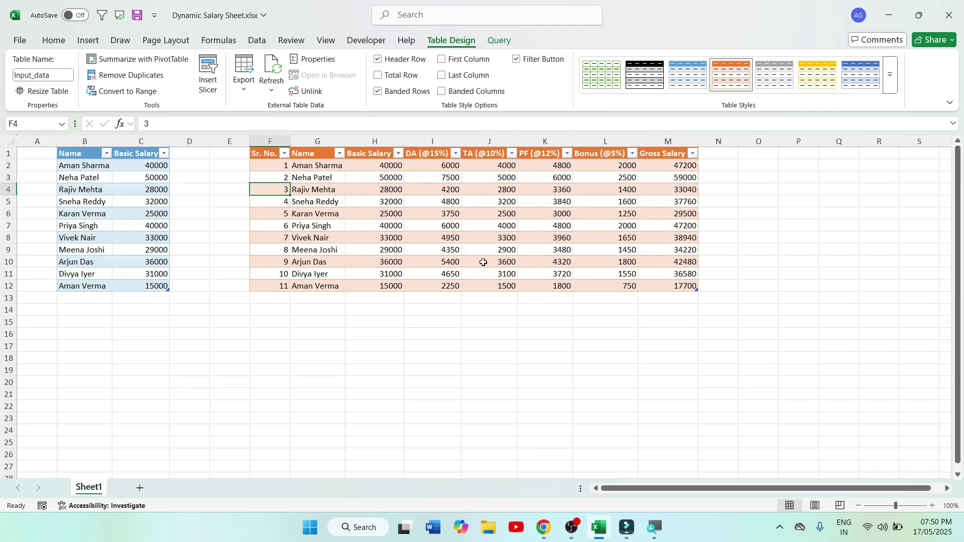
# Turn off banded rows and filter buttons for both the loaded salary table and the source Name and Basic Salary table
pyautogui.click(378, 92)
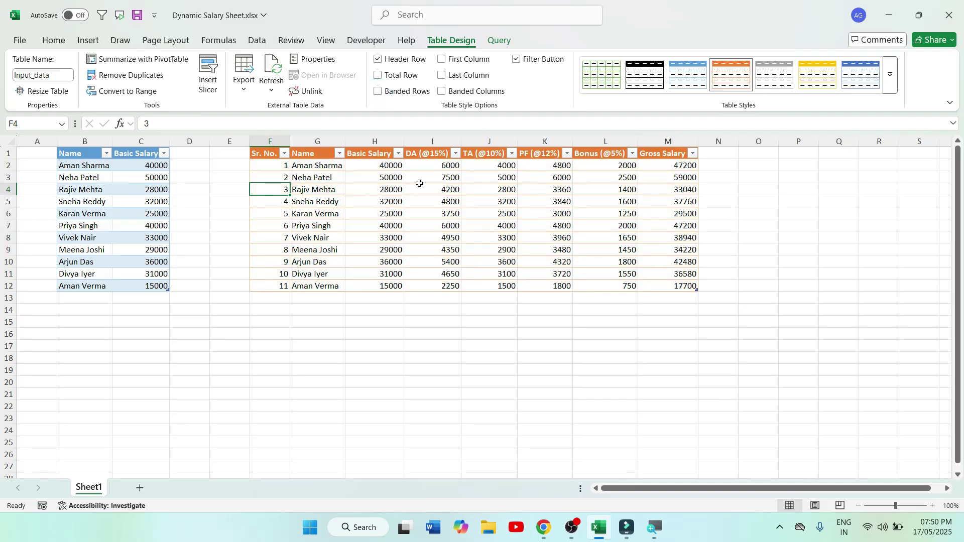
pyautogui.click(518, 59)
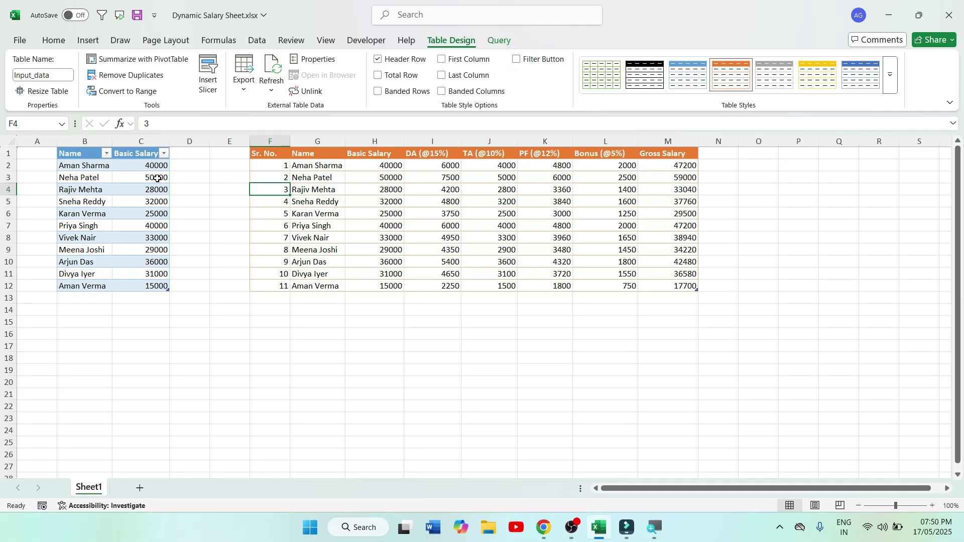
pyautogui.moveTo(78, 153); pyautogui.dragTo(151, 288)
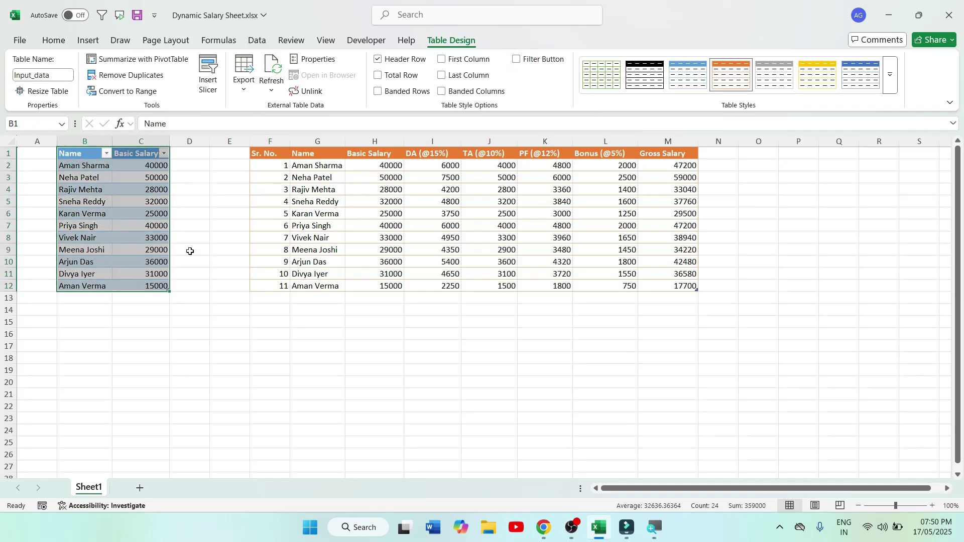
pyautogui.click(379, 91)
pyautogui.click(517, 59)
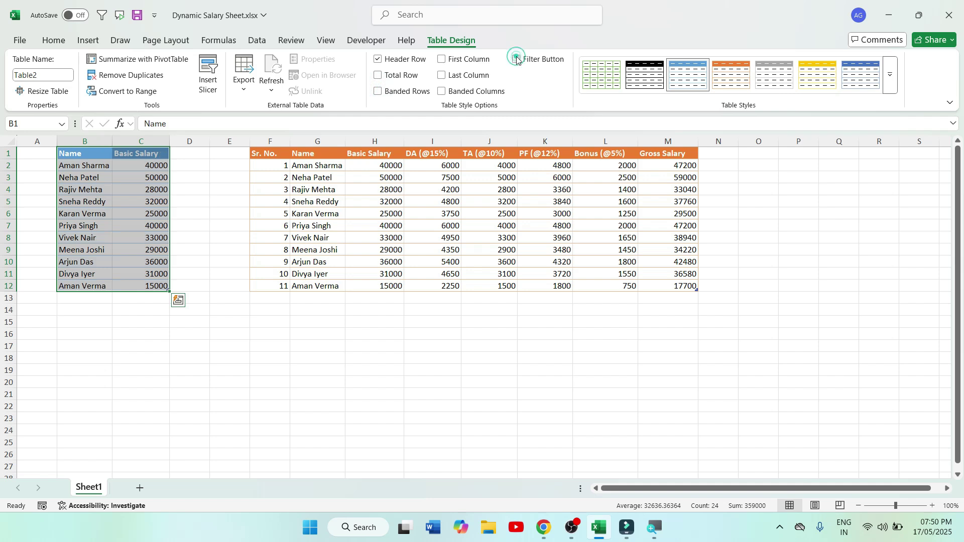
# Hide the gridlines on the worksheet
pyautogui.click(335, 348)
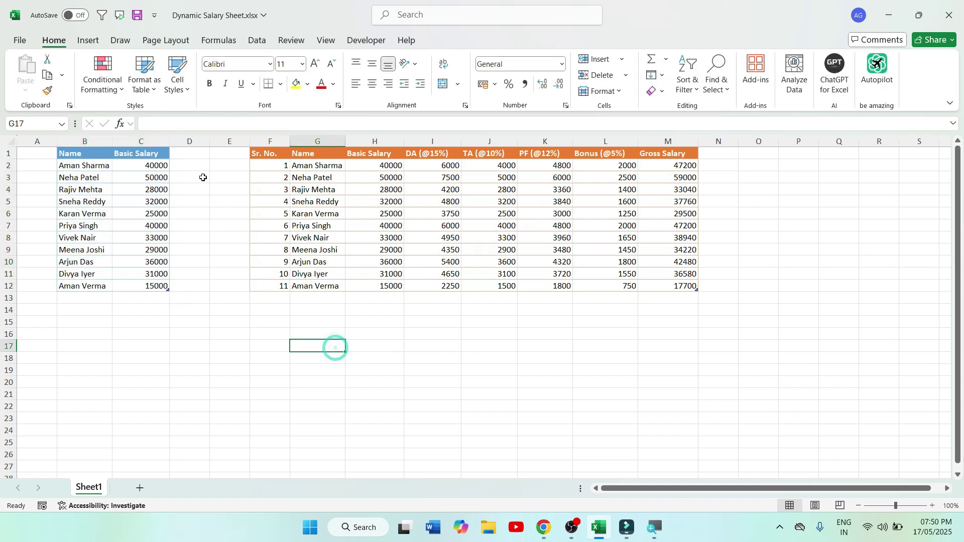
pyautogui.click(168, 41)
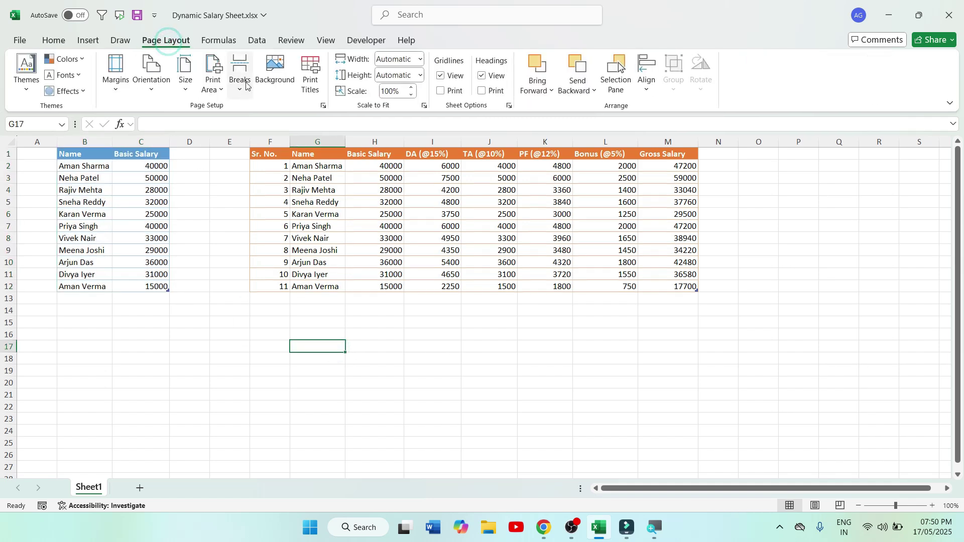
pyautogui.click(441, 77)
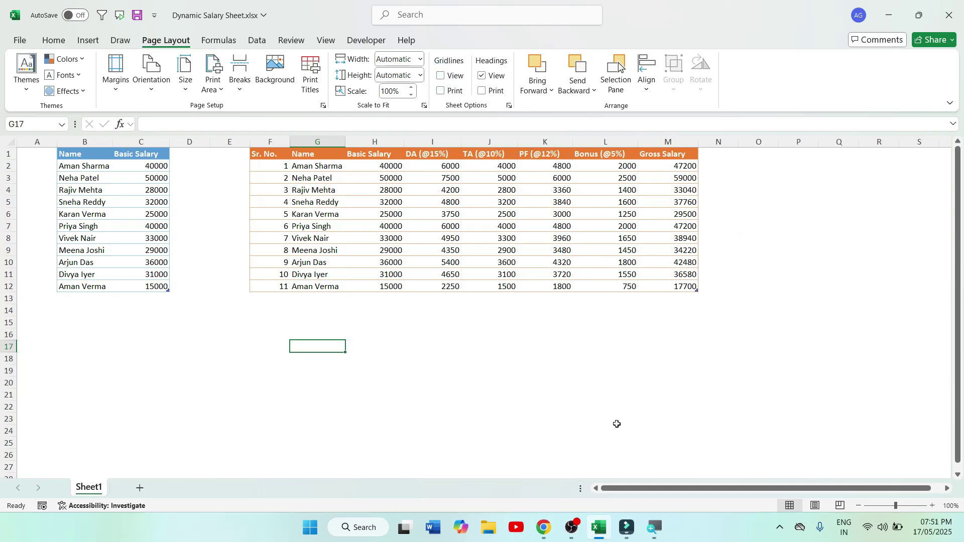
# Change the Basic Salary in row 12 of the source table to 55000
pyautogui.click(932, 506)
pyautogui.click(932, 506)
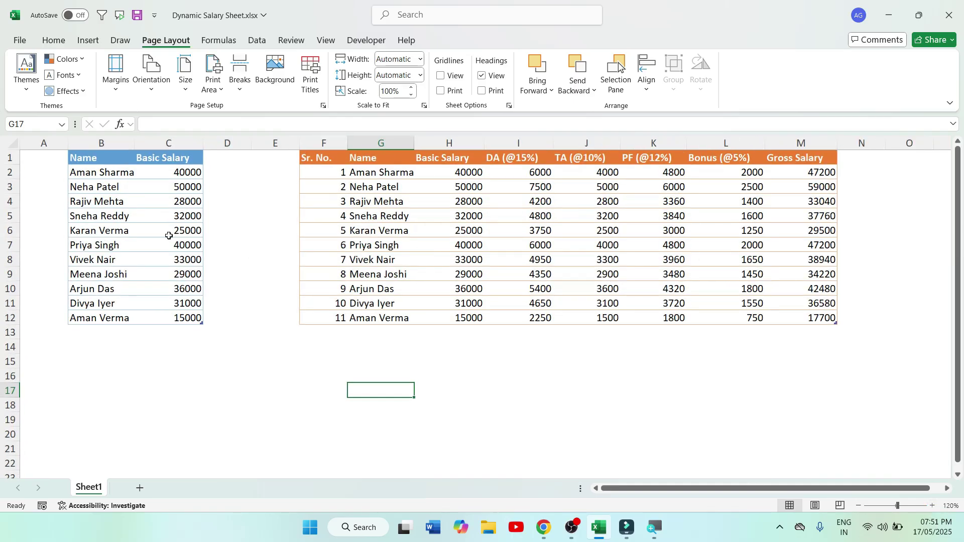
pyautogui.click(85, 332)
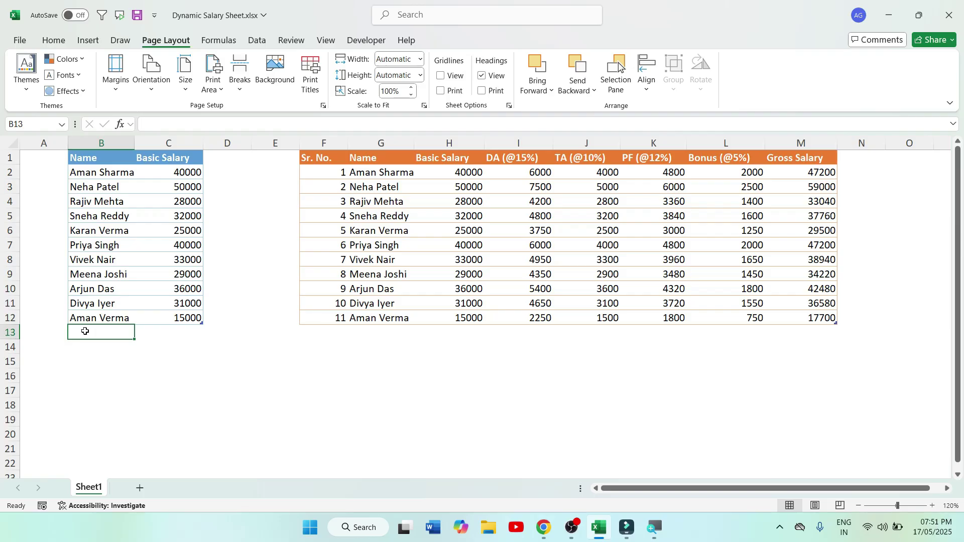
pyautogui.press('Up')
pyautogui.press('Right')
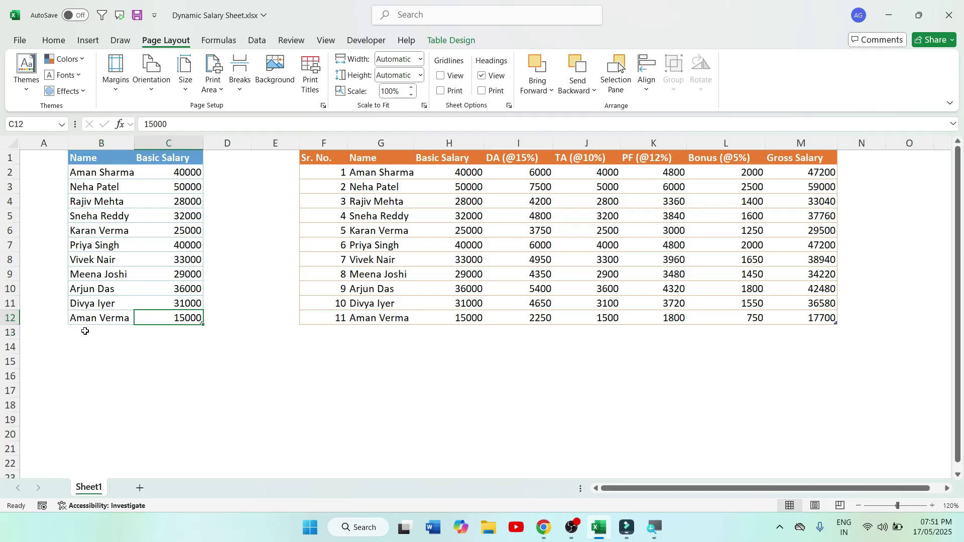
pyautogui.write('55000')
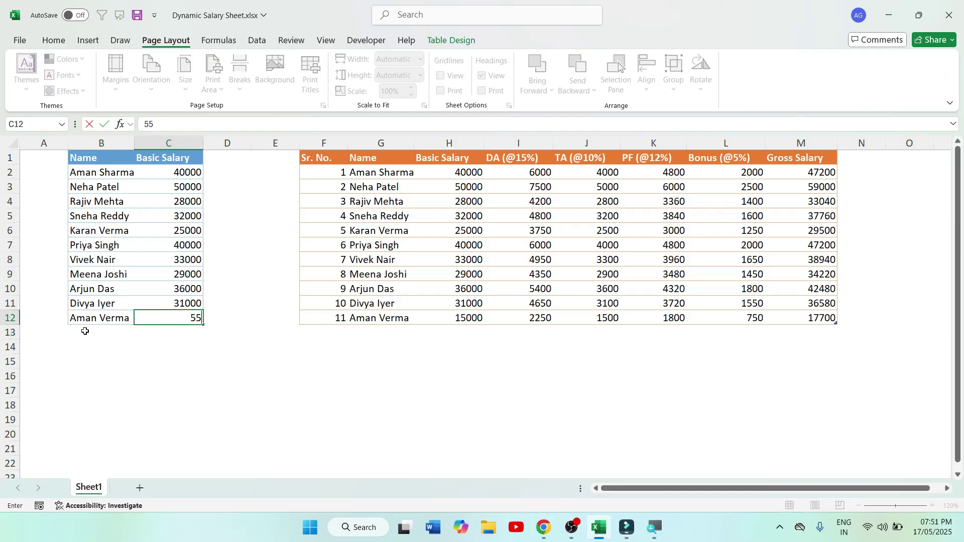
pyautogui.click(94, 277)
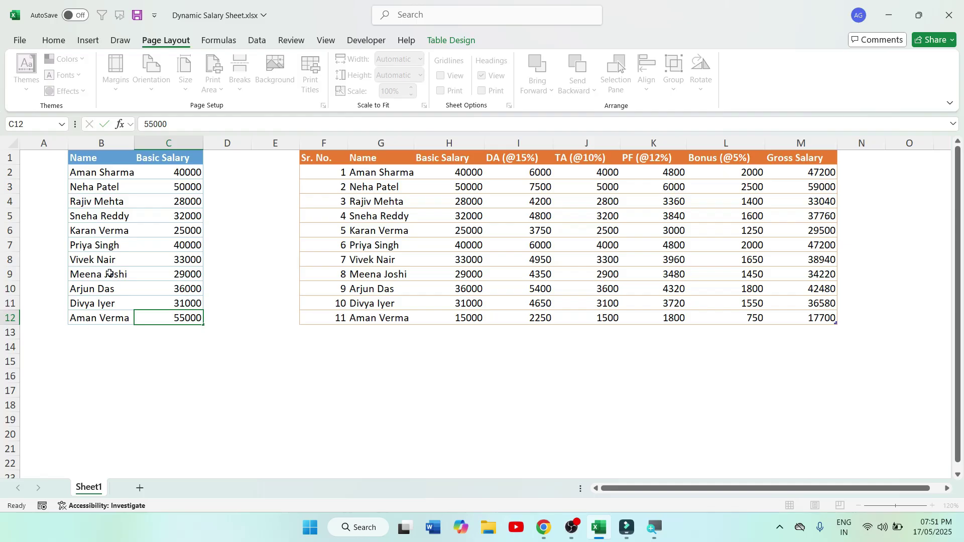
# Refresh the loaded salary table so it picks up the changed Basic Salary in row 12
pyautogui.click(411, 221)
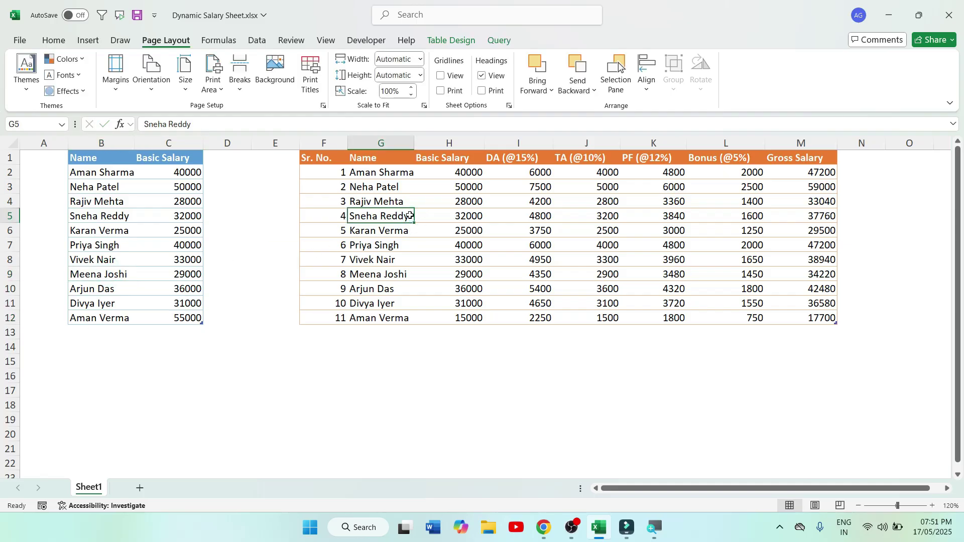
pyautogui.rightClick(402, 215)
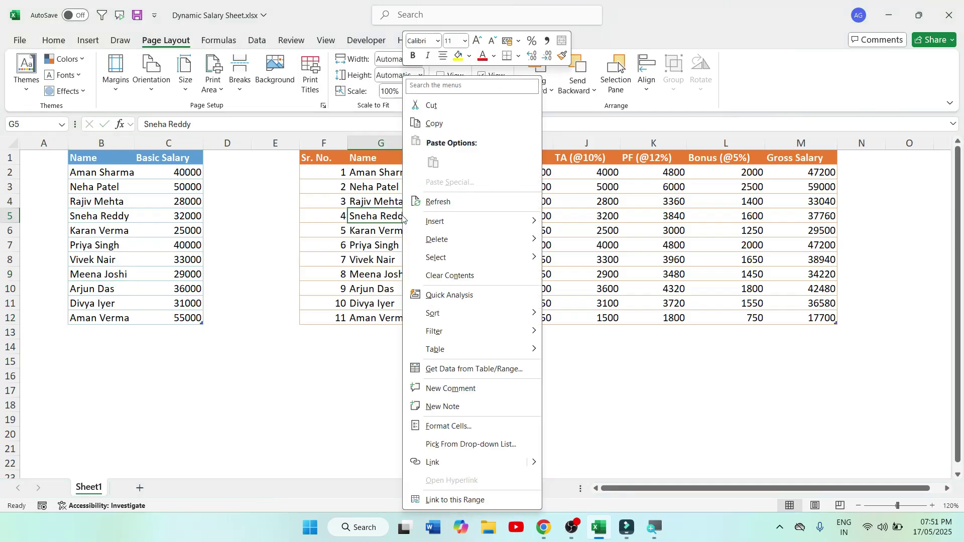
pyautogui.click(437, 201)
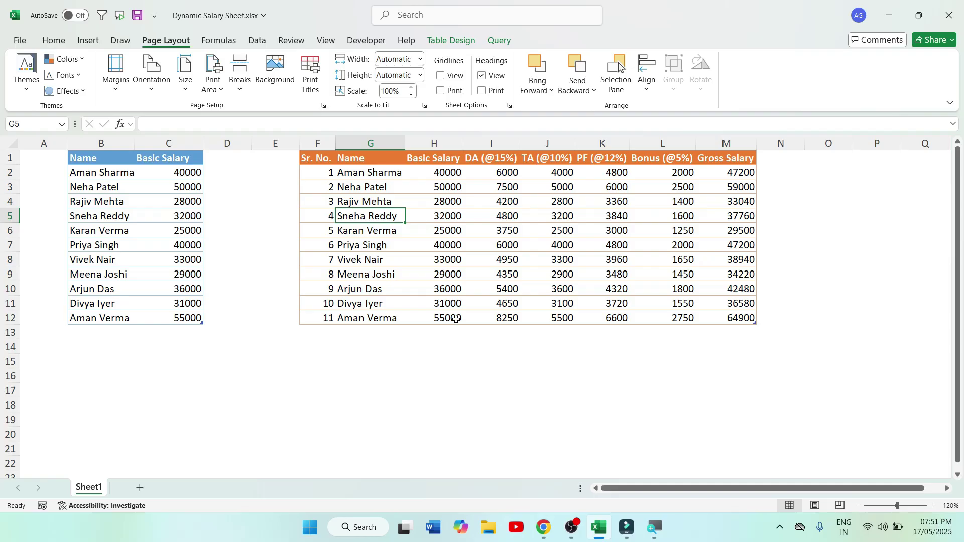
# Set the Basic Salary in row 8 of the source table to 43000 and refresh the loaded salary table
pyautogui.click(186, 262)
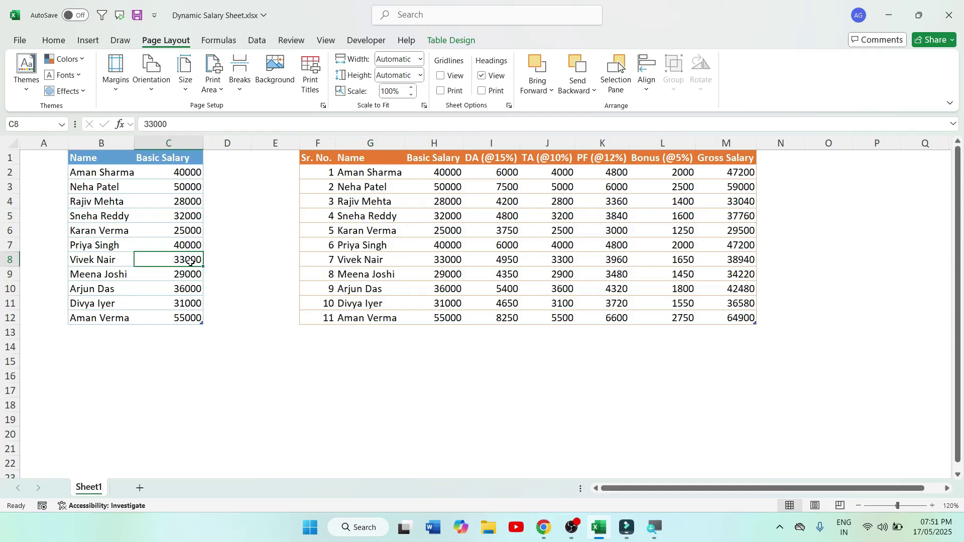
pyautogui.write('43000')
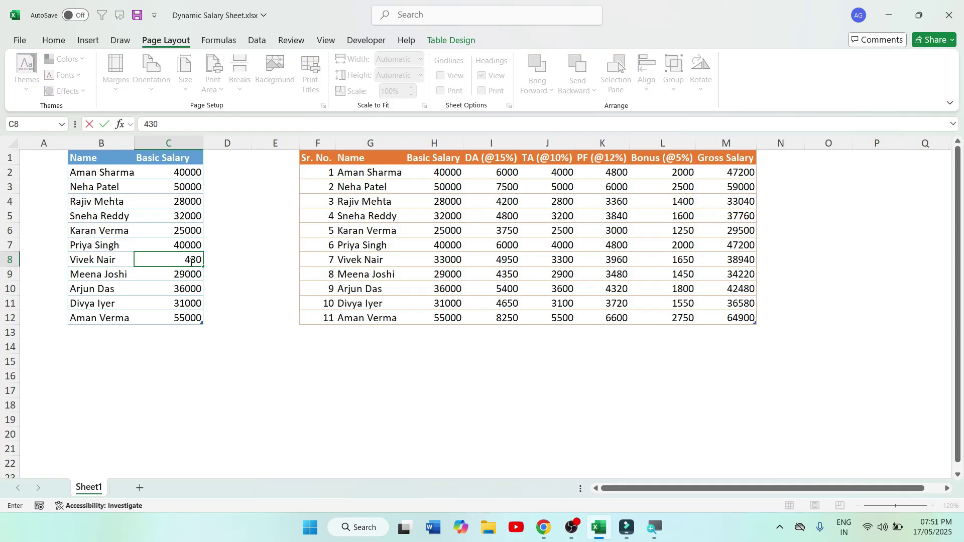
pyautogui.click(271, 262)
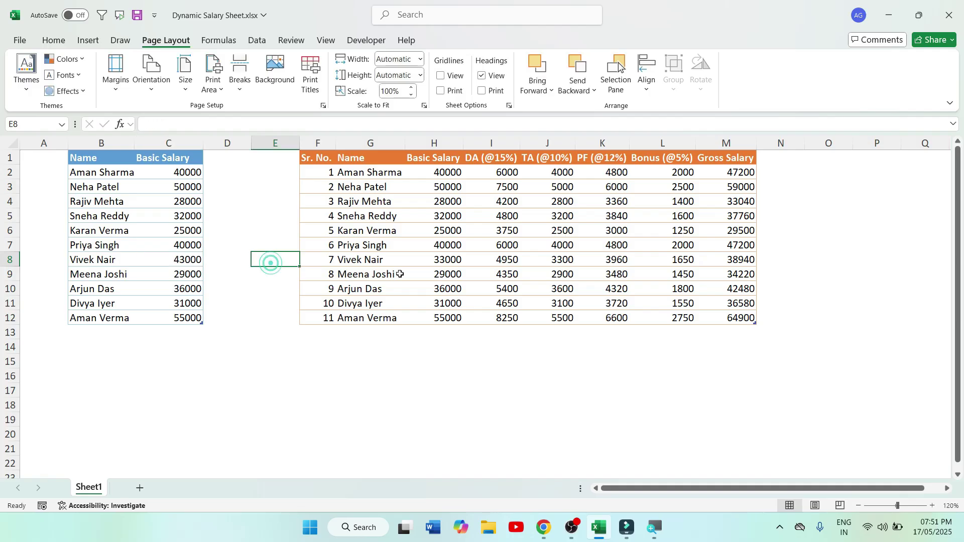
pyautogui.click(448, 257)
pyautogui.click(440, 217)
pyautogui.rightClick(432, 216)
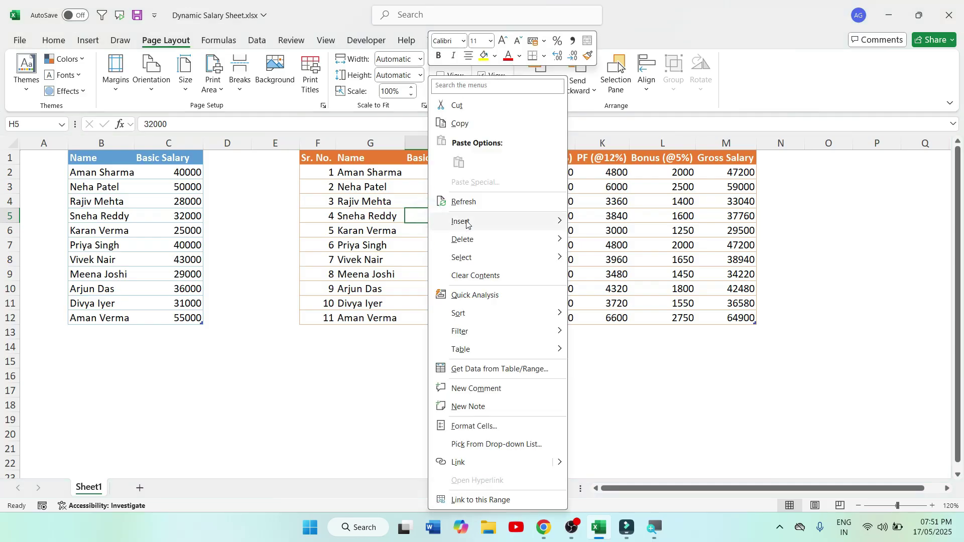
pyautogui.click(463, 201)
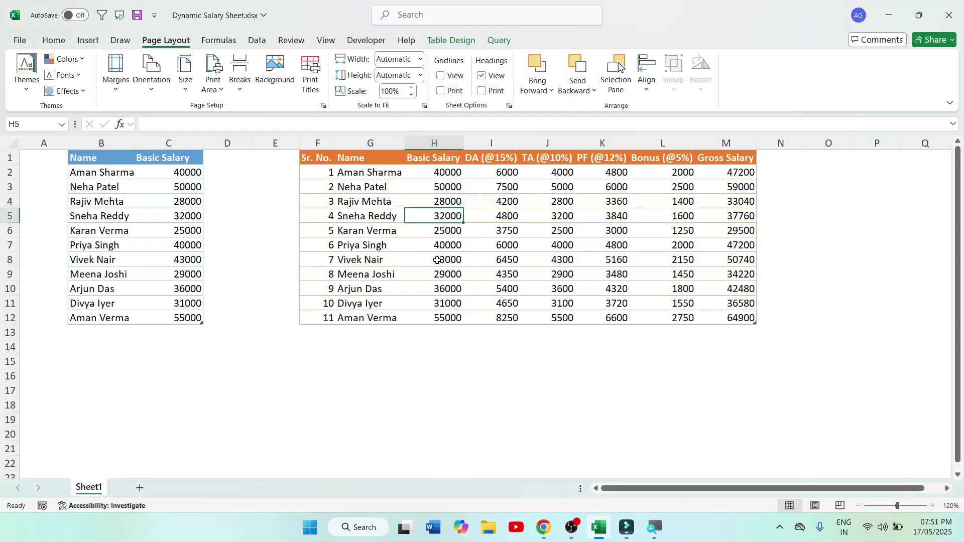
# Add a new employee in row 13 of the source table, entering the first name and a Basic Salary of 85000
pyautogui.click(86, 329)
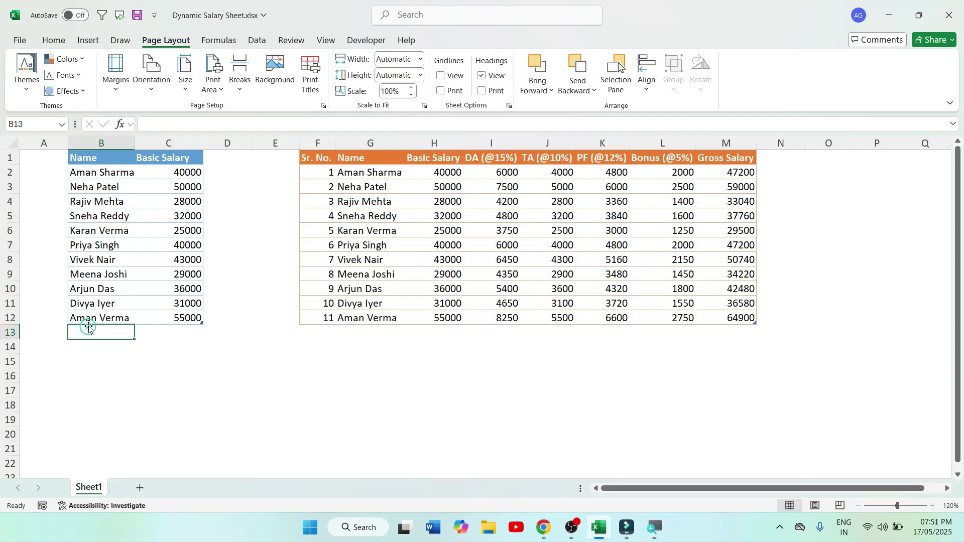
pyautogui.write('V')
pyautogui.press('BackSpace')
pyautogui.press('BackSpace')
pyautogui.write('Abhishek')
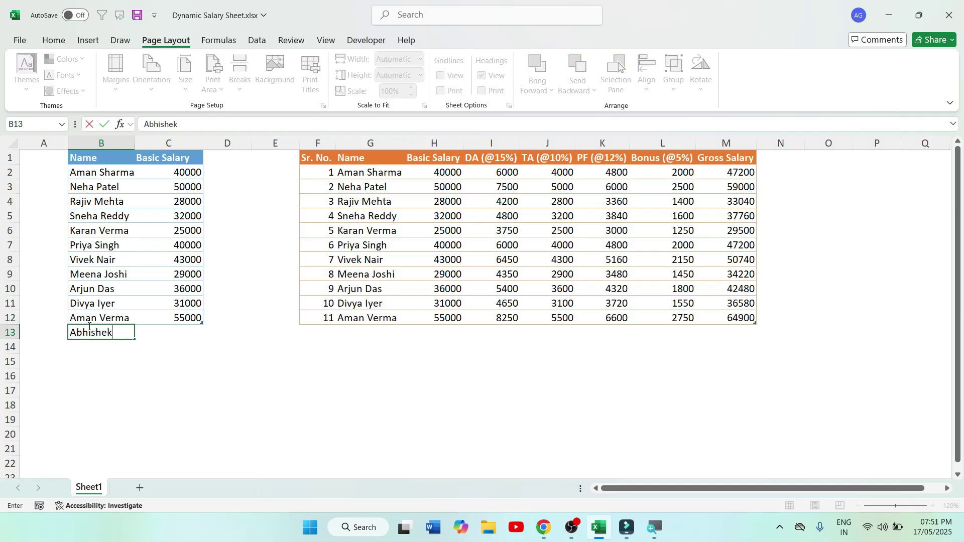
pyautogui.press('Tab')
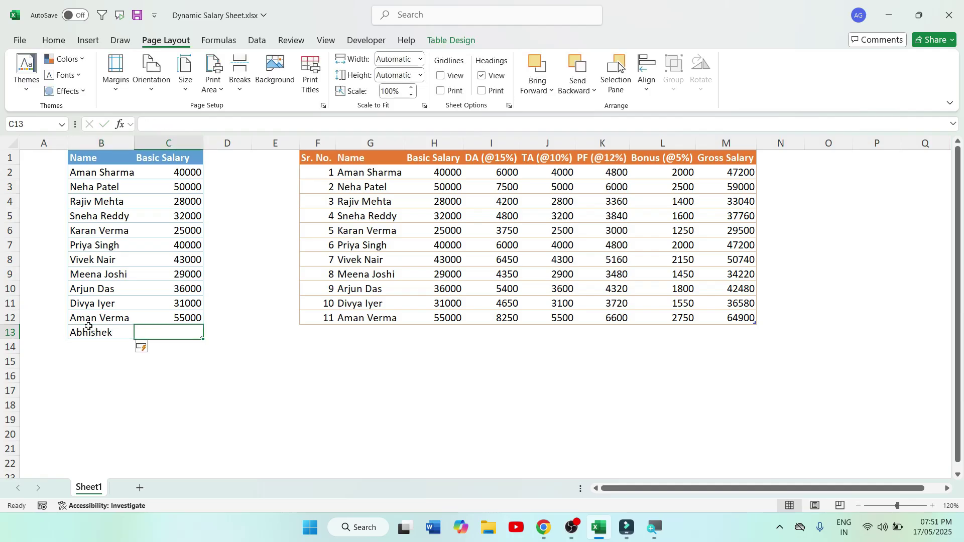
pyautogui.write('85000')
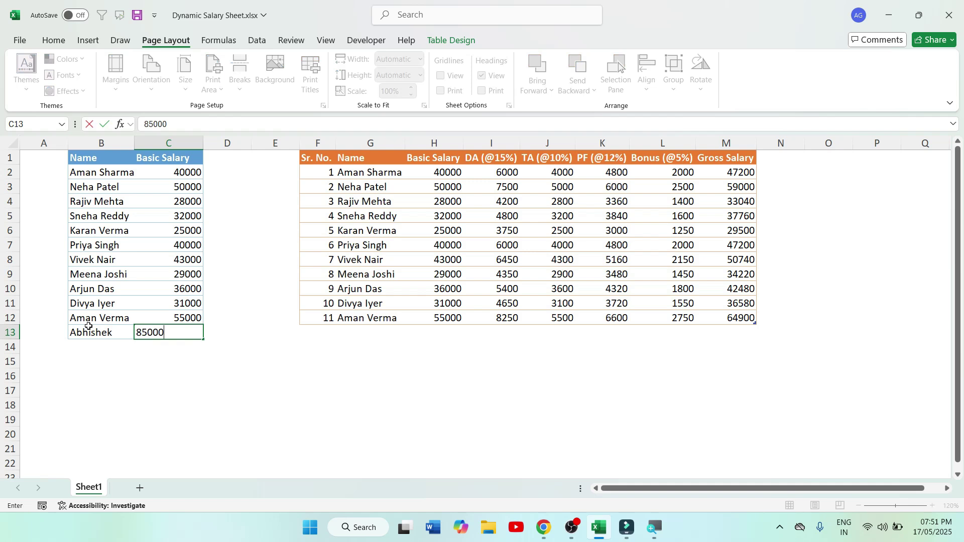
pyautogui.press('Return')
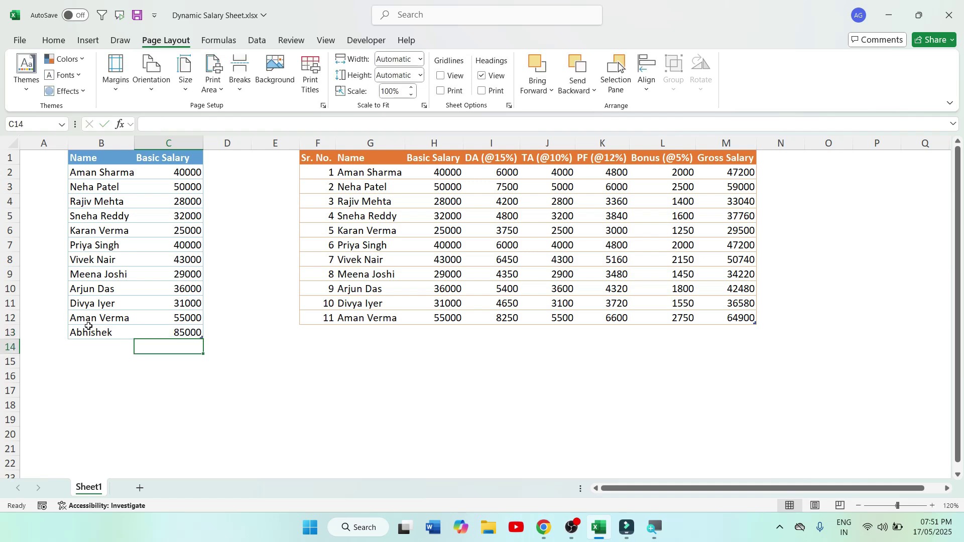
# Refresh the loaded salary table to bring in the newly added employee
pyautogui.click(382, 228)
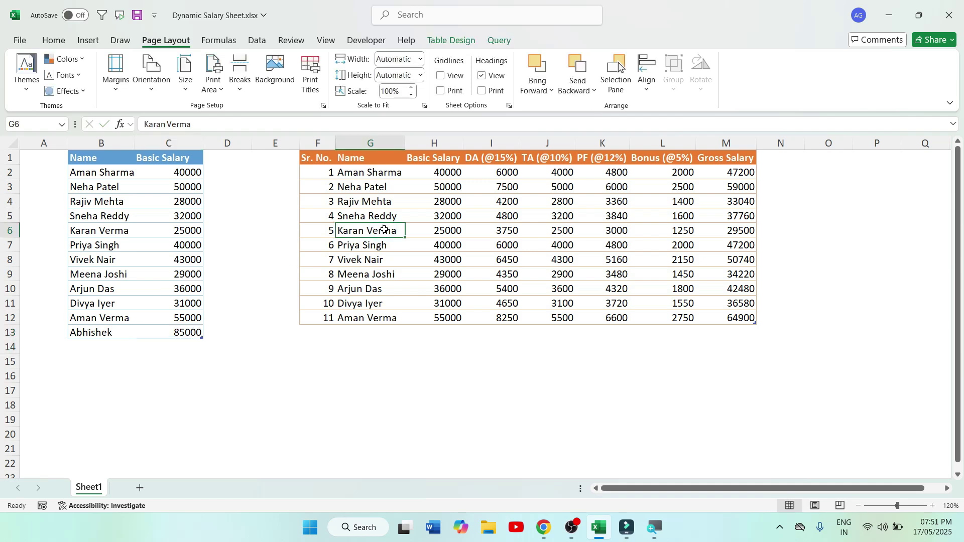
pyautogui.rightClick(385, 232)
pyautogui.click(416, 205)
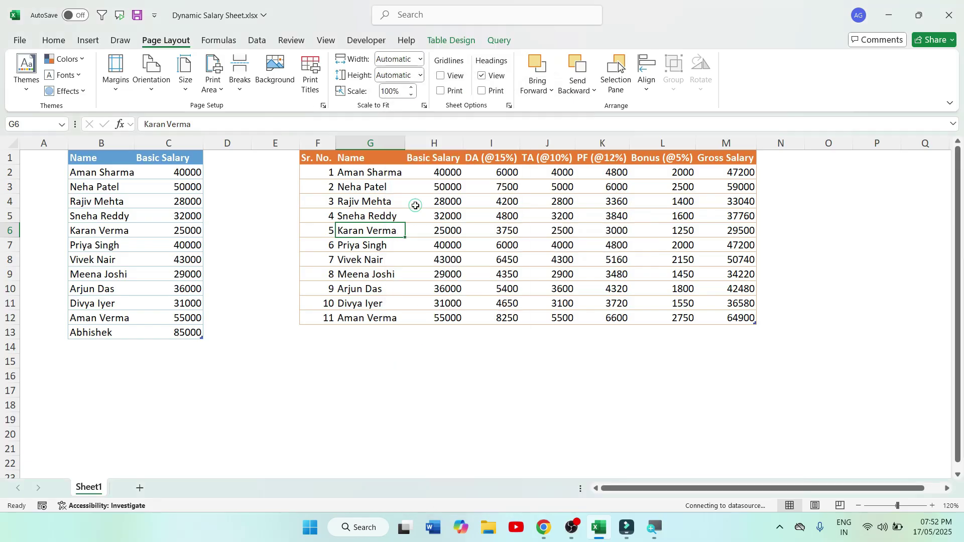